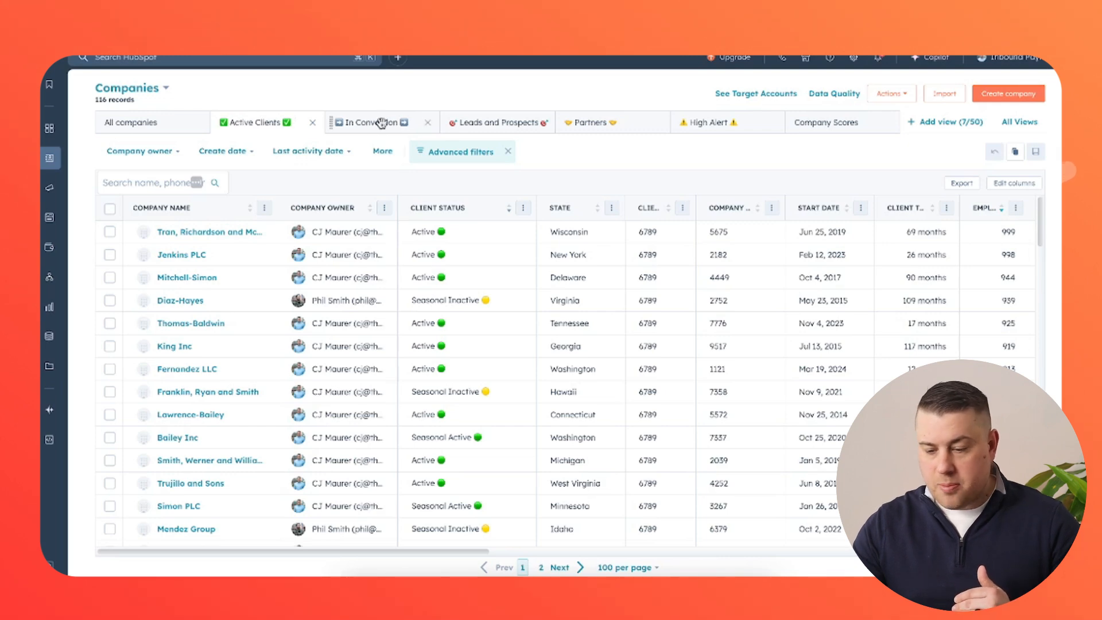
Scroll through the company properties filtered by 'status', including Client Status.
scroll(487, 313, "down", 4)
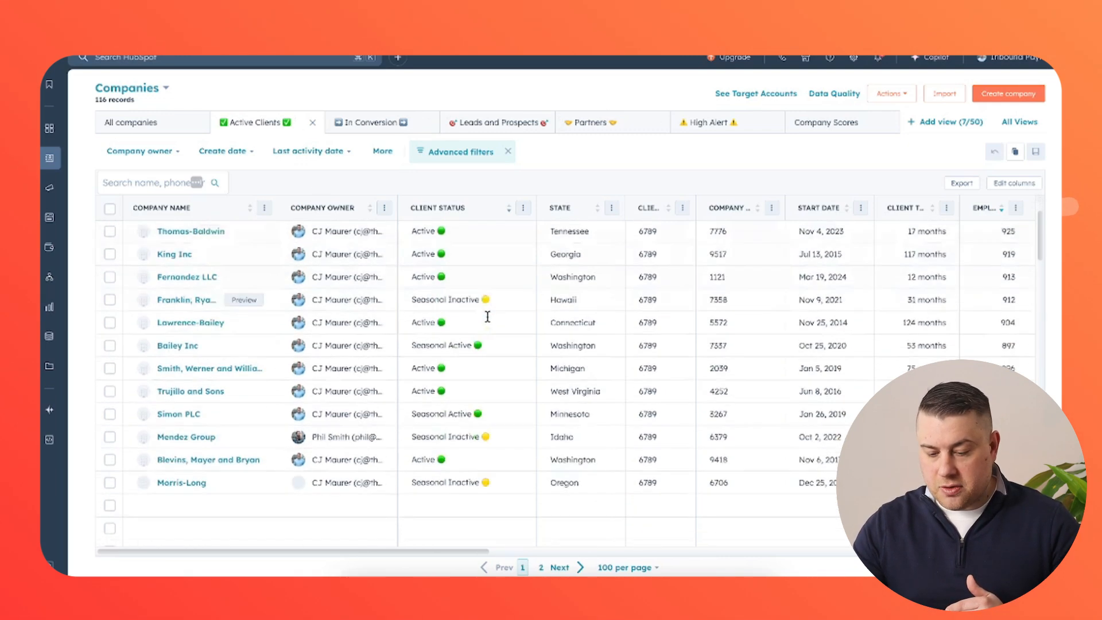
scroll(487, 316, "up", 4)
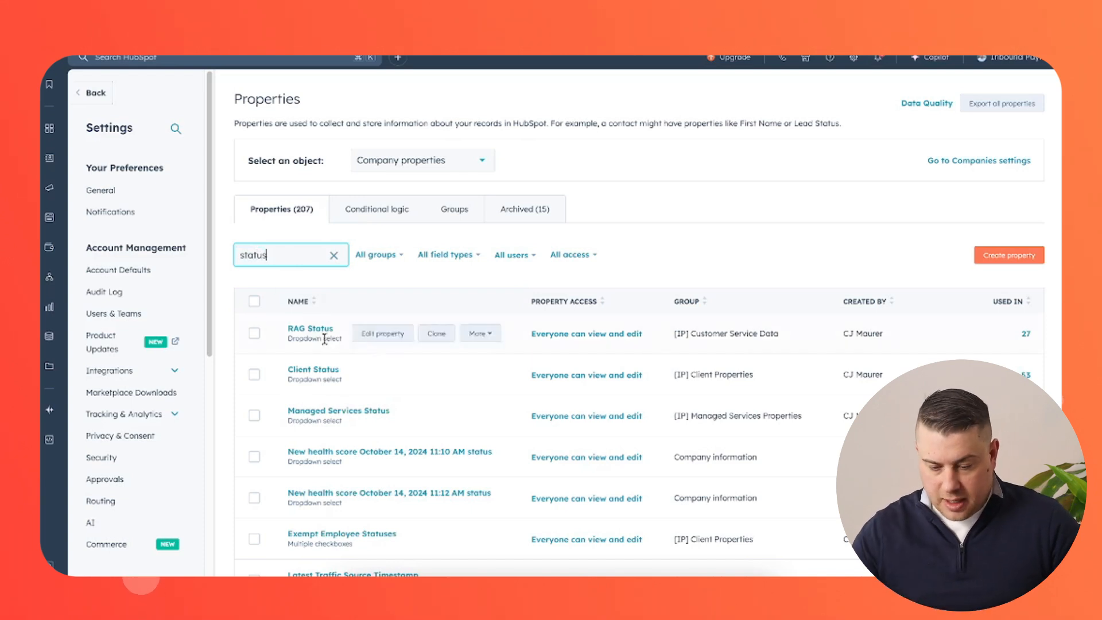
left_click(383, 374)
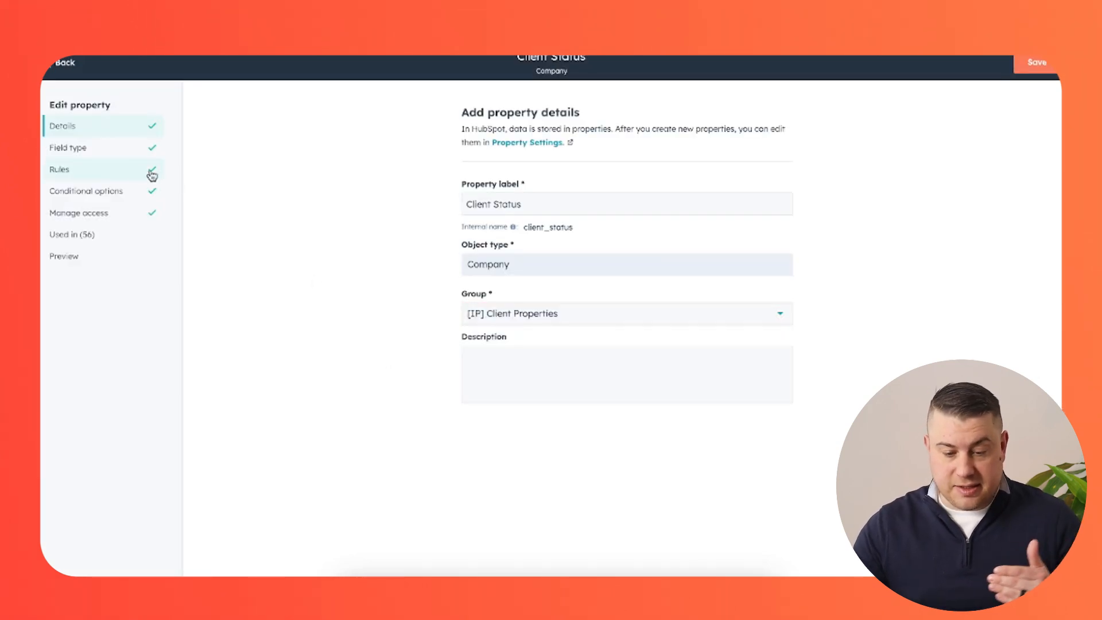
left_click(132, 165)
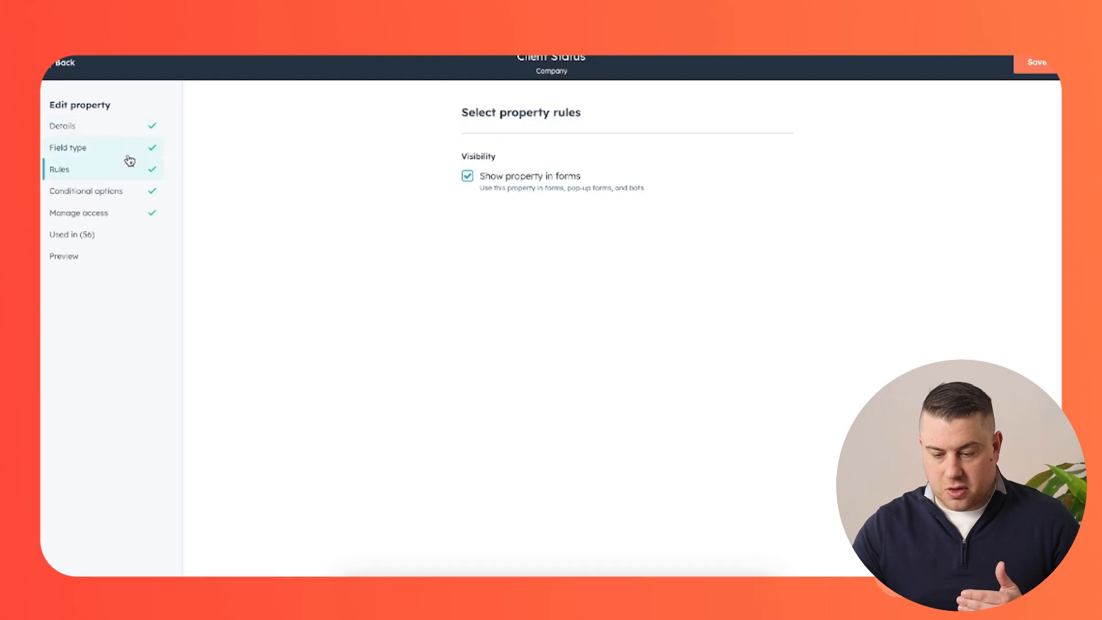
left_click(122, 158)
scroll(408, 272, "down", 3)
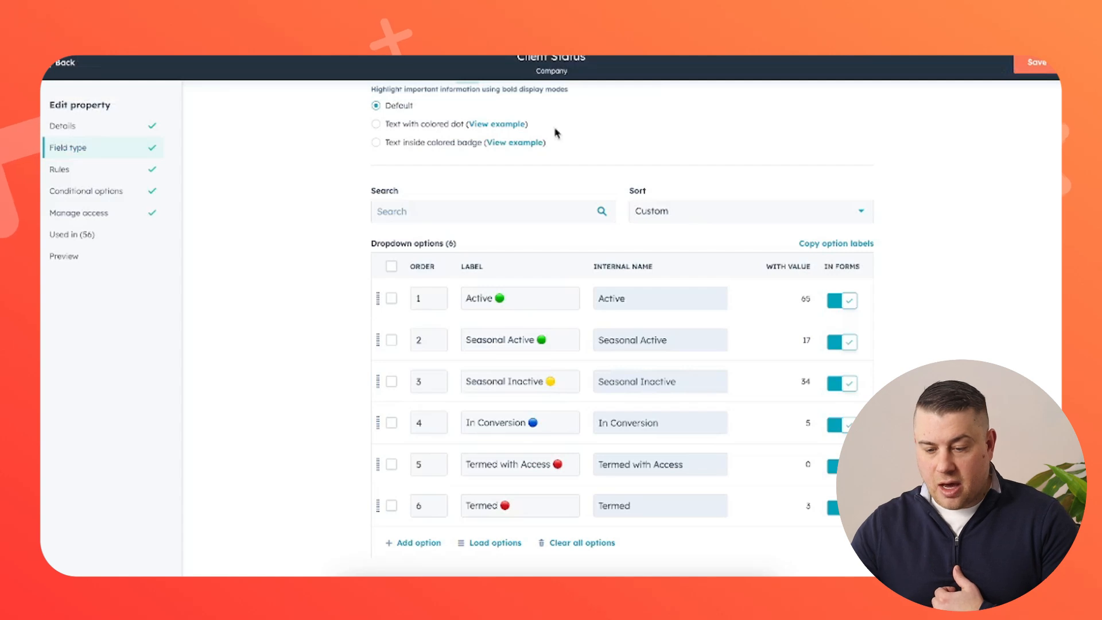
left_click(66, 63)
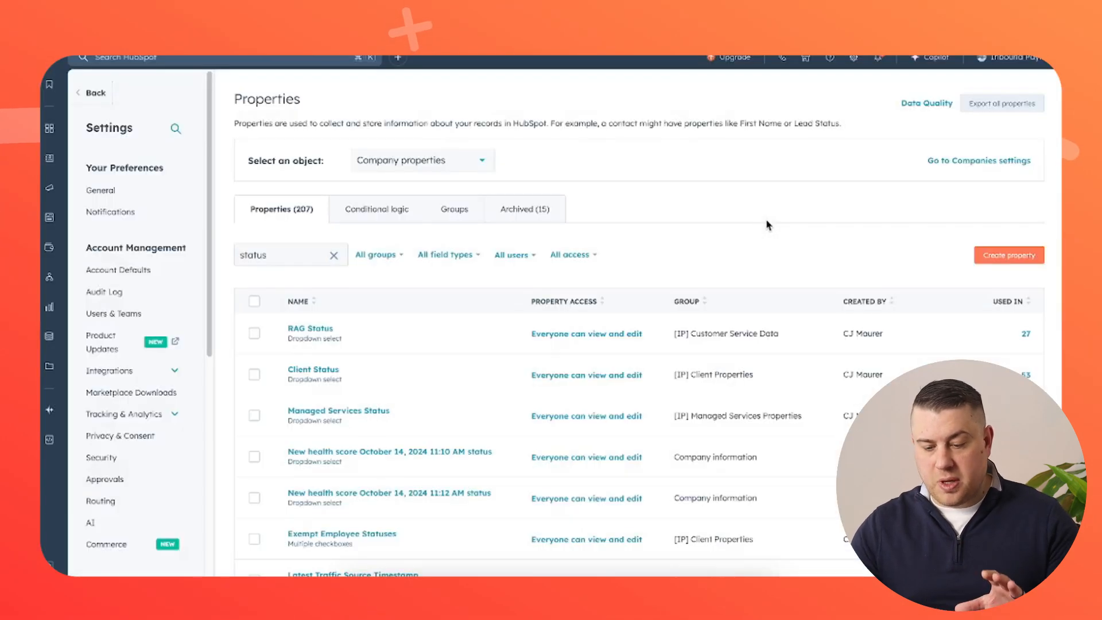
Clear the status search and open the 'Client Status is Termed' conditional logic rule.
left_click(334, 255)
left_click(376, 212)
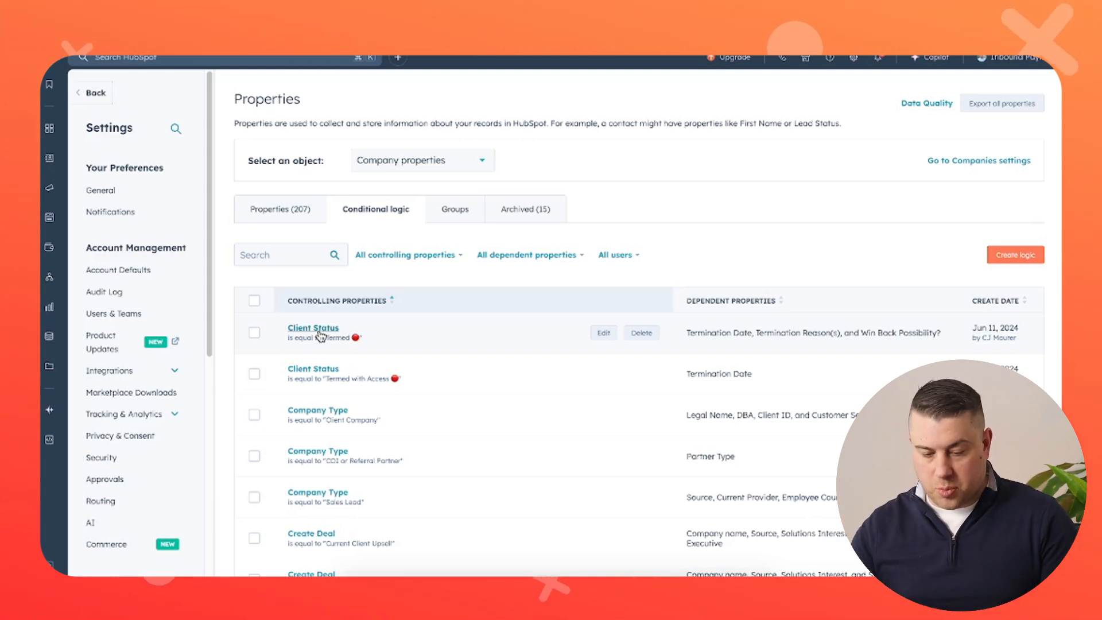
left_click(319, 332)
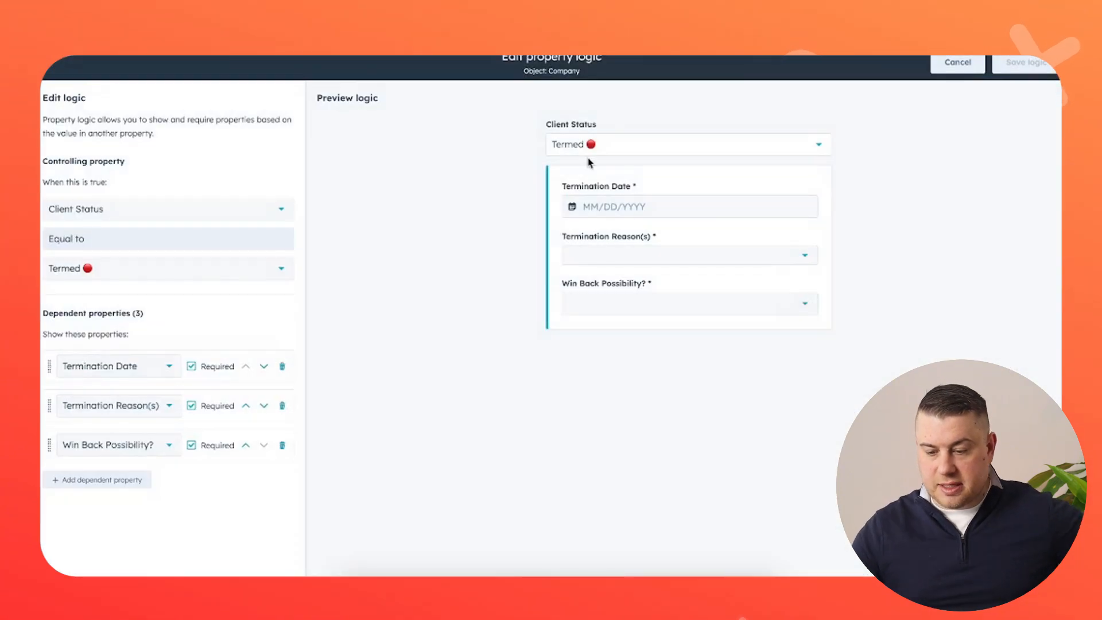
Preview the rule's Termination Date, Termination Reason(s) and Win Back Possibility fields.
left_click(652, 203)
left_click(959, 256)
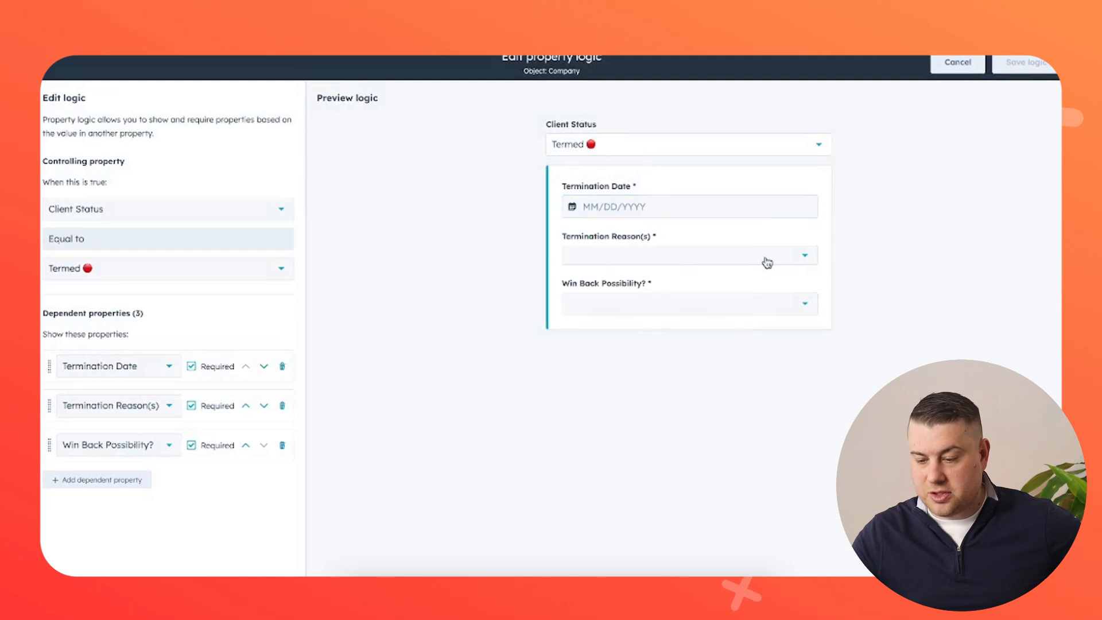
left_click(764, 259)
left_click(859, 287)
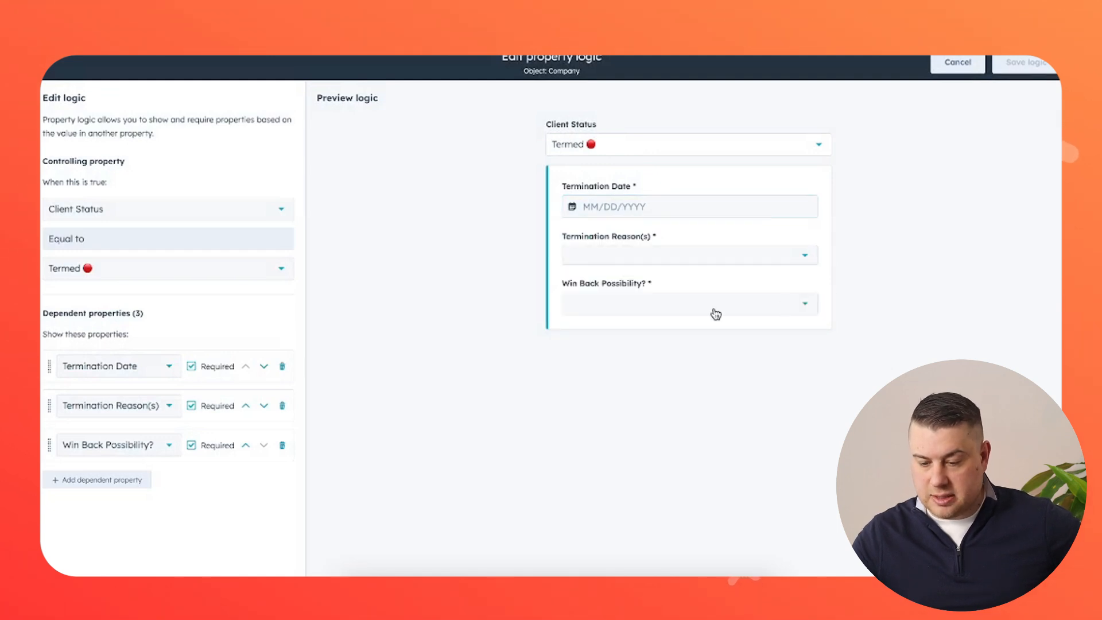
left_click(715, 310)
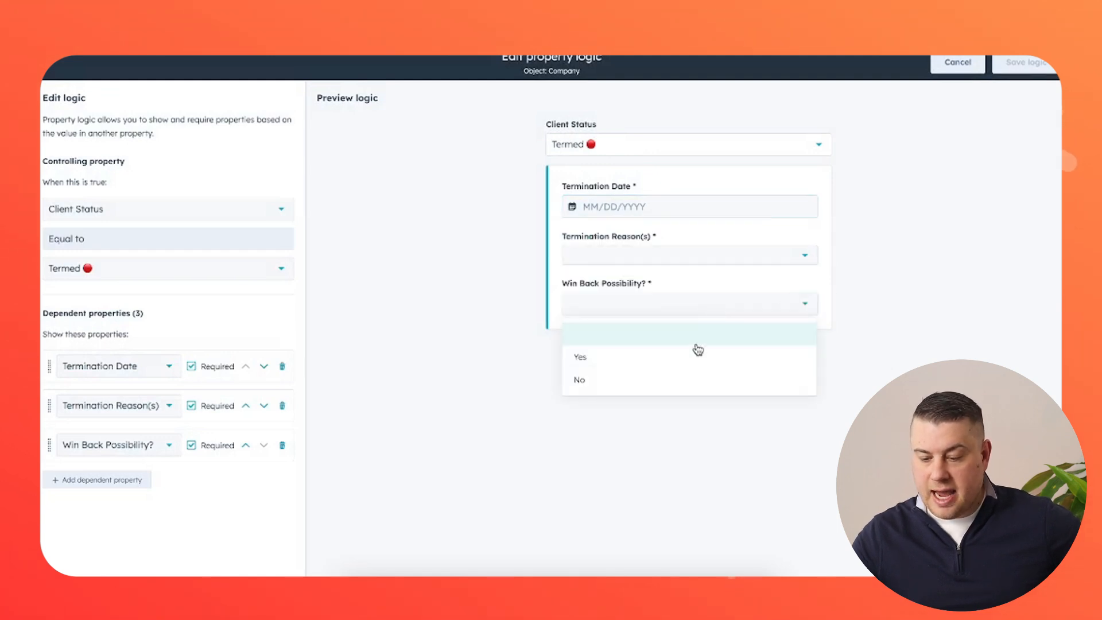
left_click(886, 336)
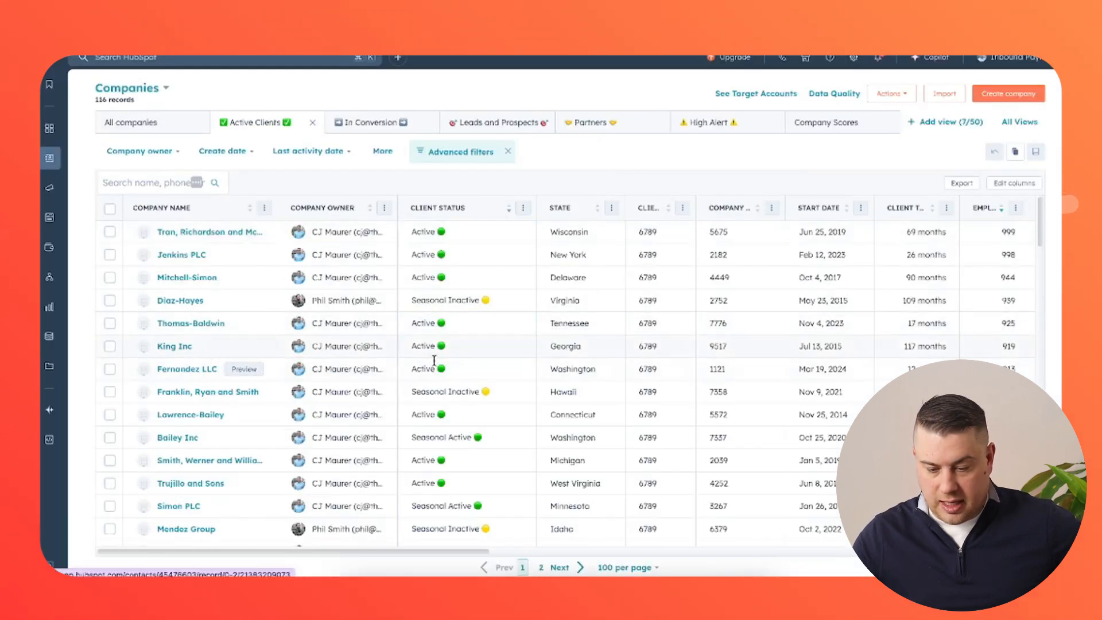
Change King Inc's Client Status to Termed in the Companies list.
left_click(457, 349)
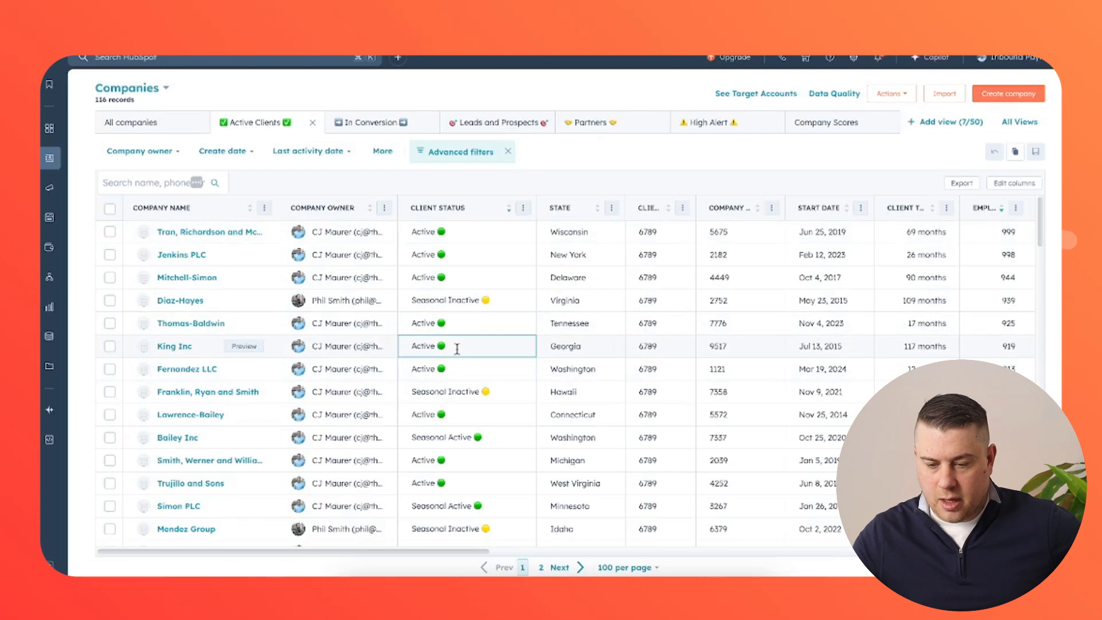
left_click(458, 349)
scroll(465, 408, "down", 1)
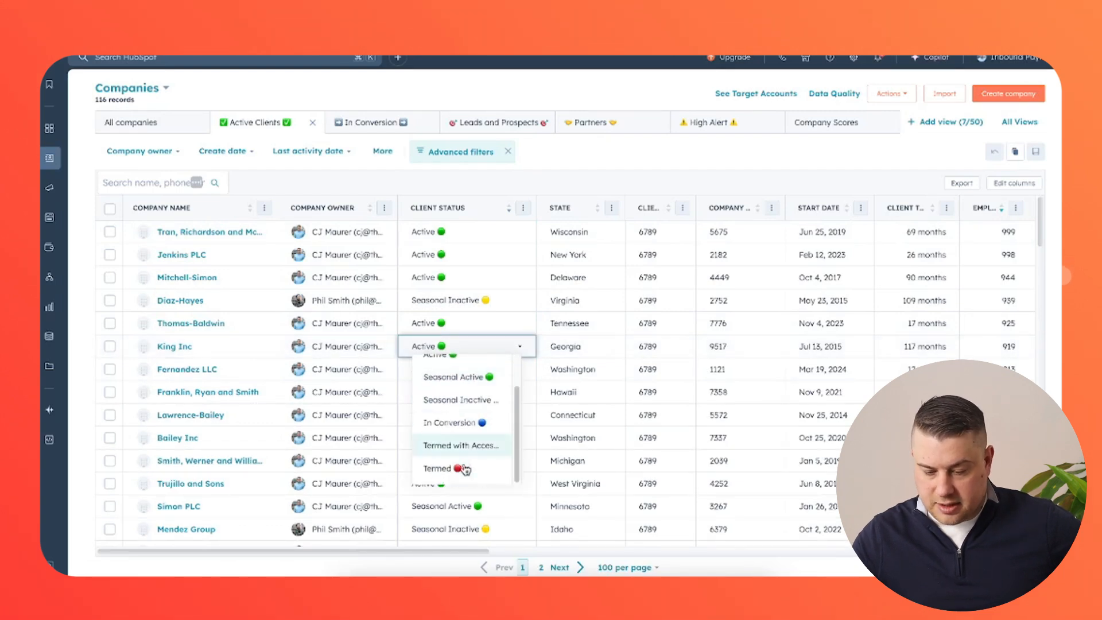
left_click(458, 468)
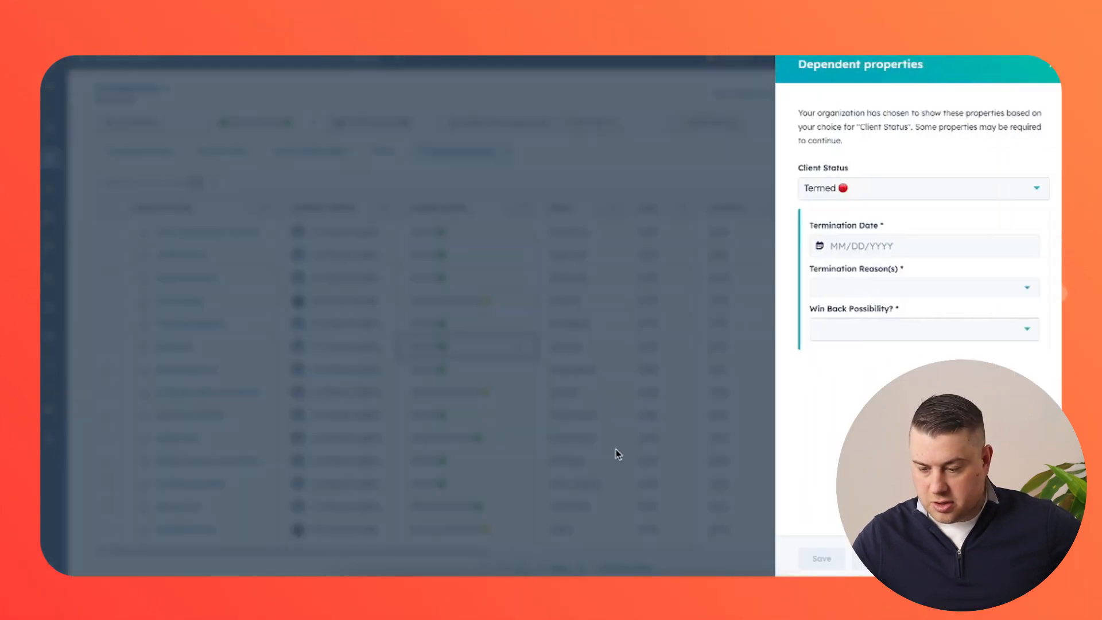
Set Termination Date 04/11/2025 and reasons 'Services no longer needed or relevant' and 'Software lacking'.
left_click(872, 244)
left_click(942, 345)
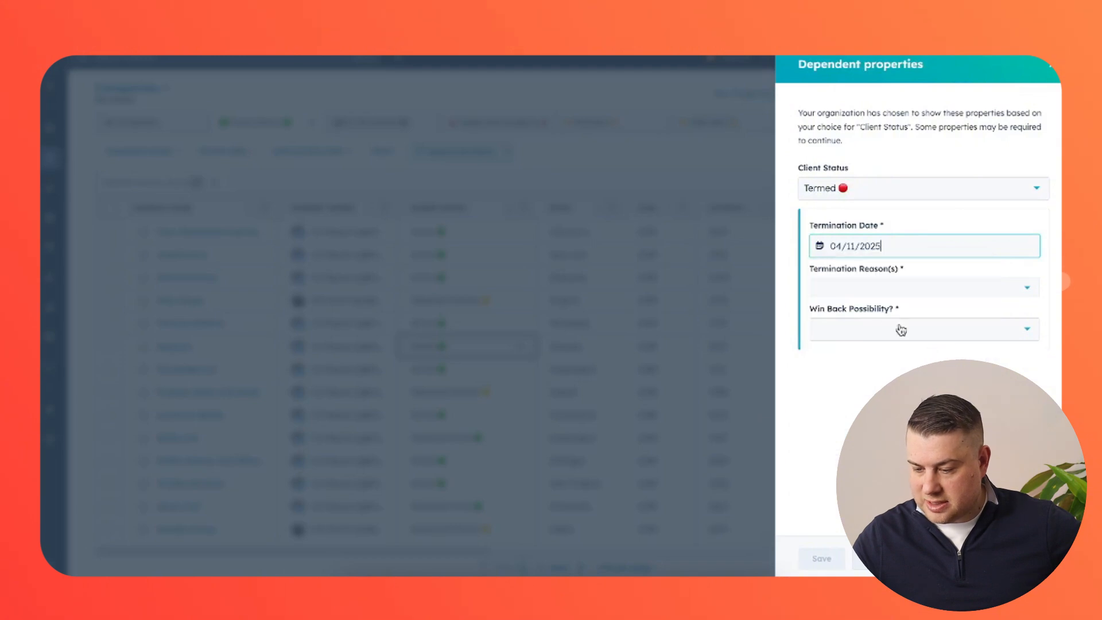
left_click(866, 287)
scroll(873, 374, "down", 2)
left_click(870, 404)
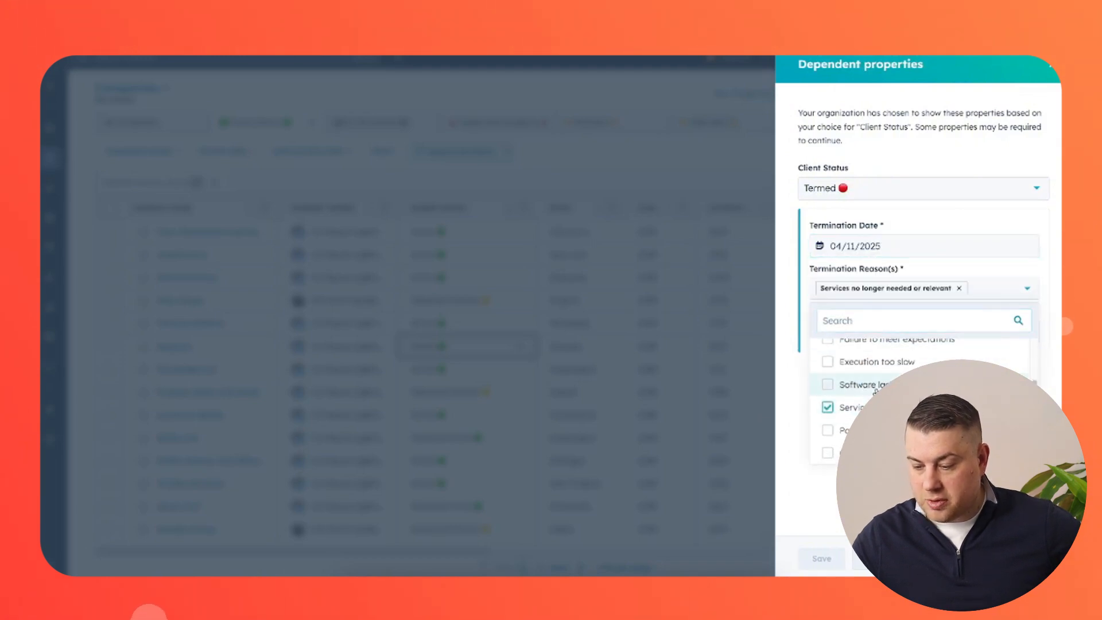
left_click(873, 382)
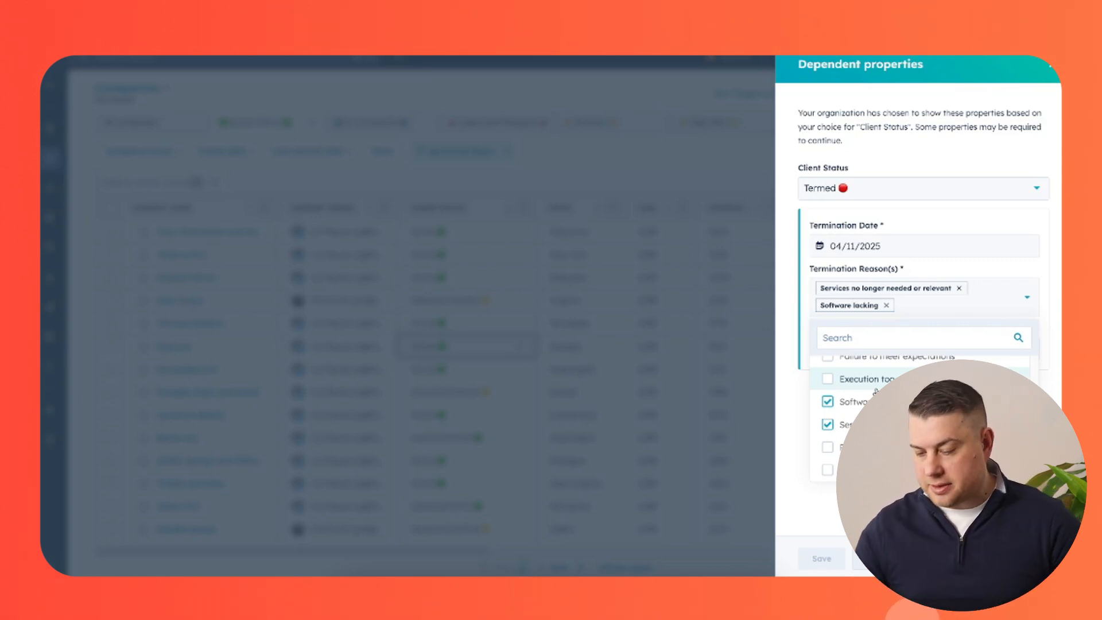
left_click(907, 309)
left_click(890, 348)
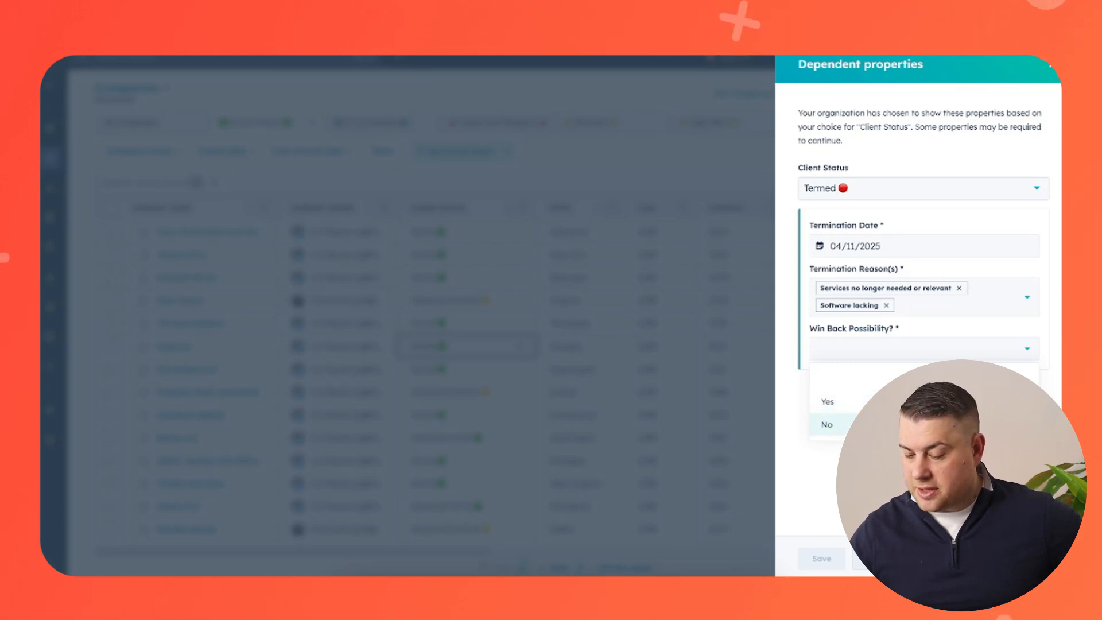
Set Win Back Possibility to Yes and Follow-Up Date to 12/01/2025.
left_click(918, 402)
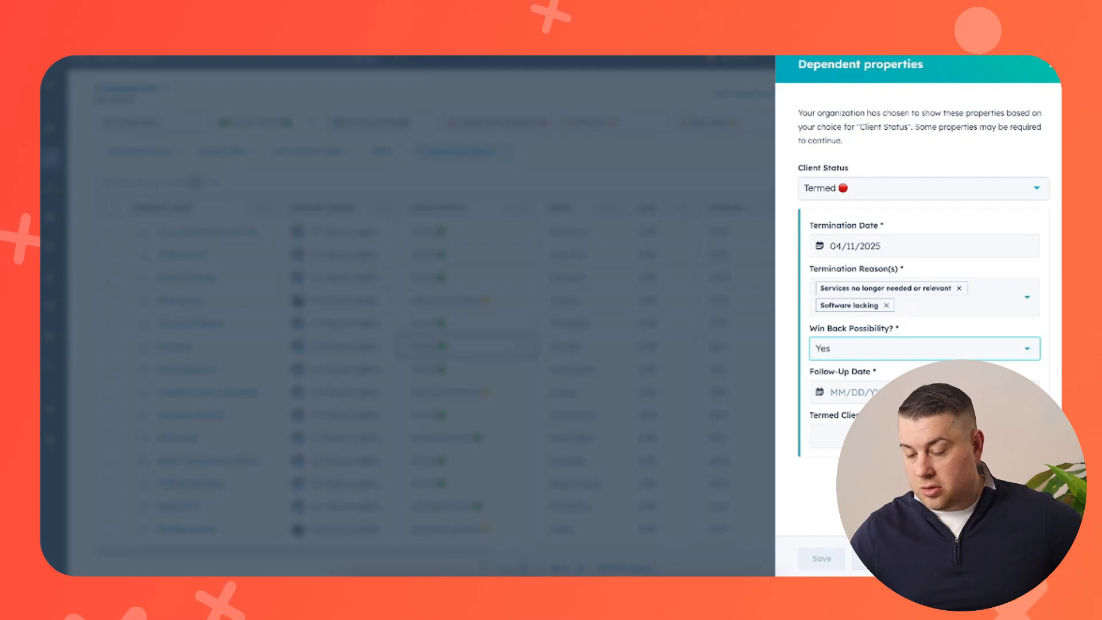
left_click(925, 392)
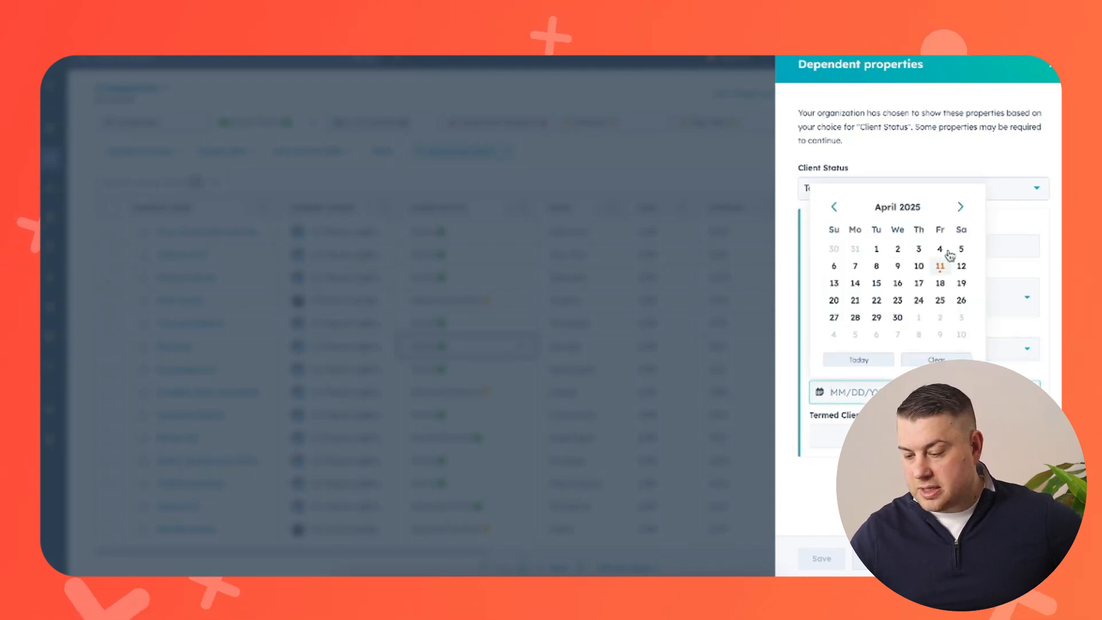
left_click(964, 209)
left_click(964, 208)
left_click(963, 209)
left_click(962, 208)
left_click(962, 207)
left_click(962, 208)
left_click(962, 207)
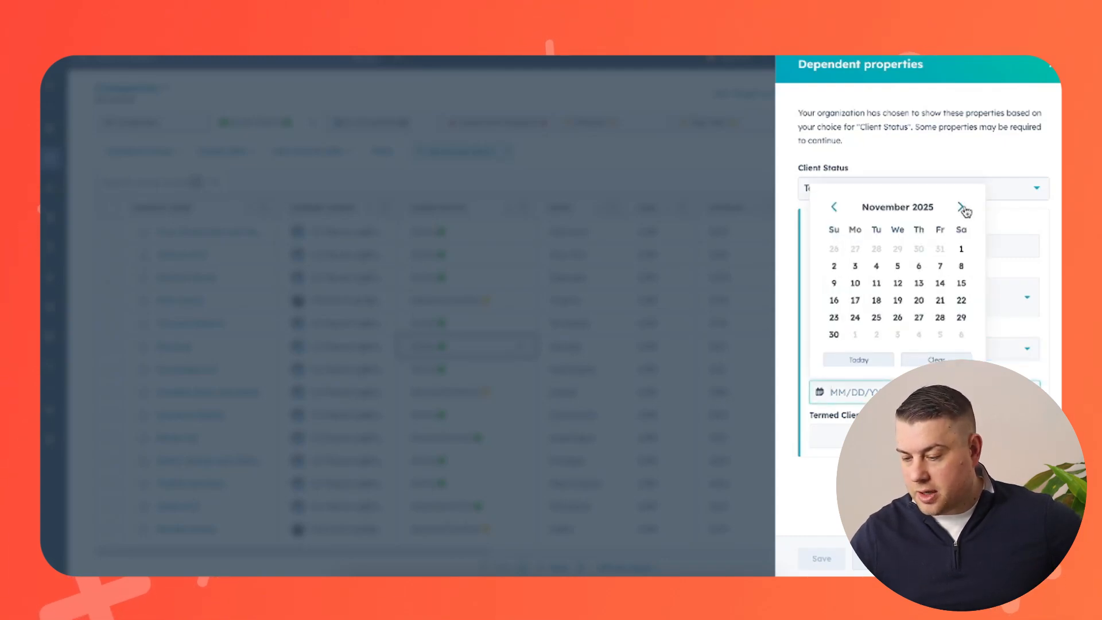
left_click(962, 208)
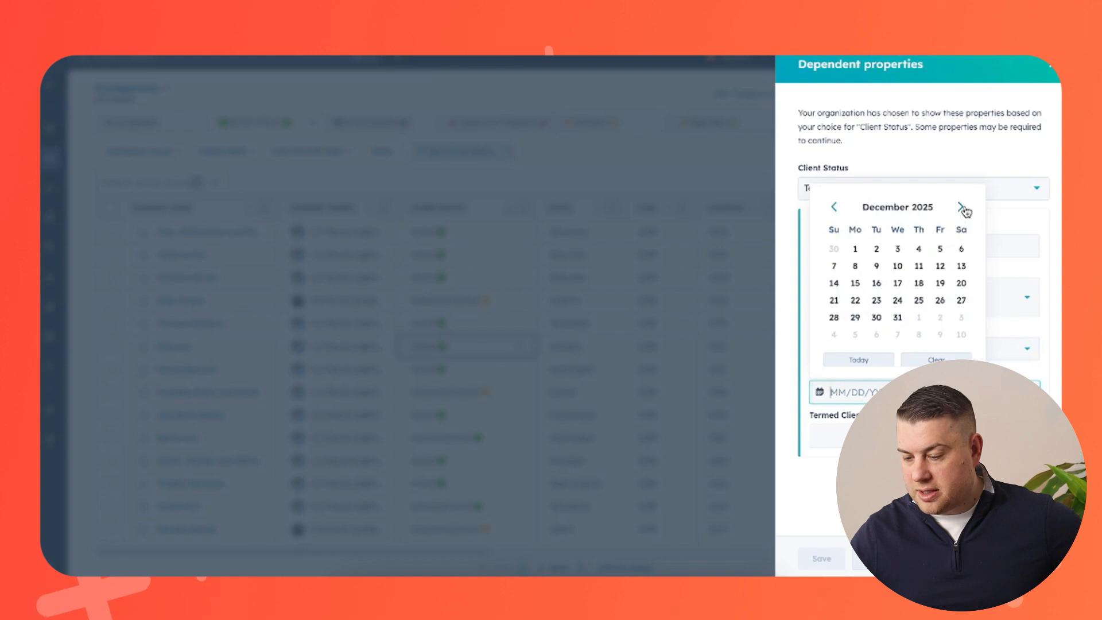
left_click(855, 248)
Enter 'Client v' in the Termed Client field and save King Inc's termination details.
left_click(918, 437)
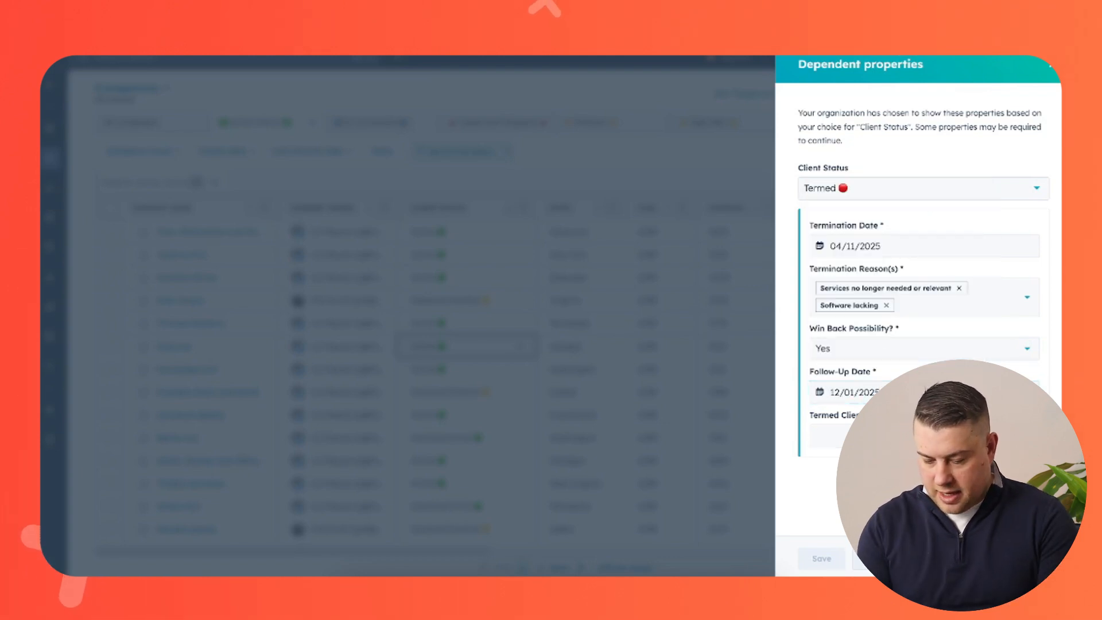
type("Cl")
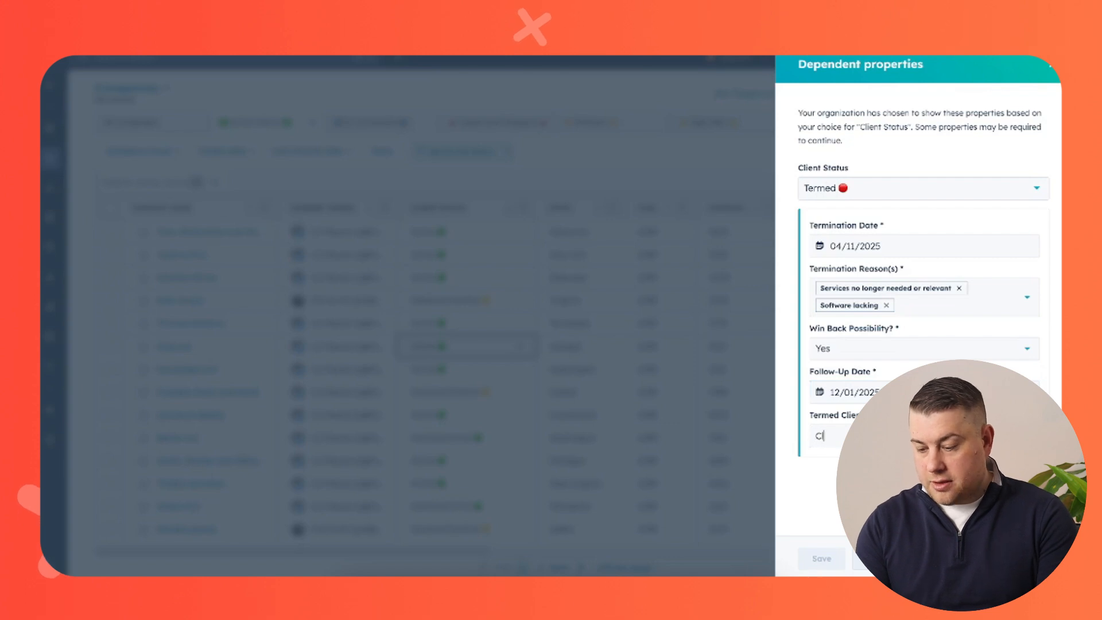
type("ient")
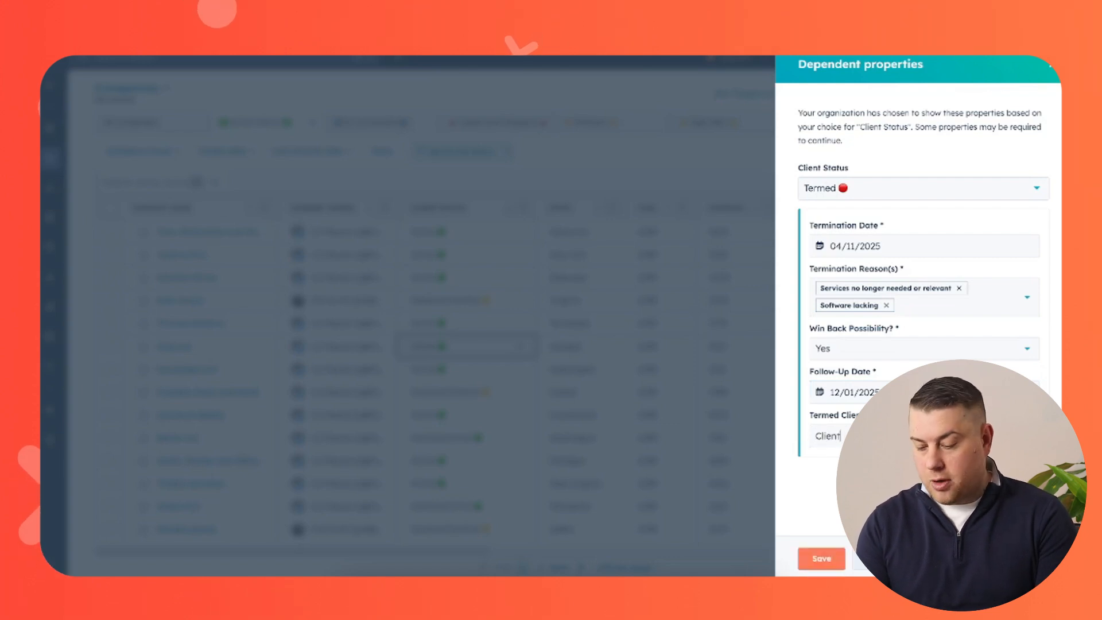
type(" v")
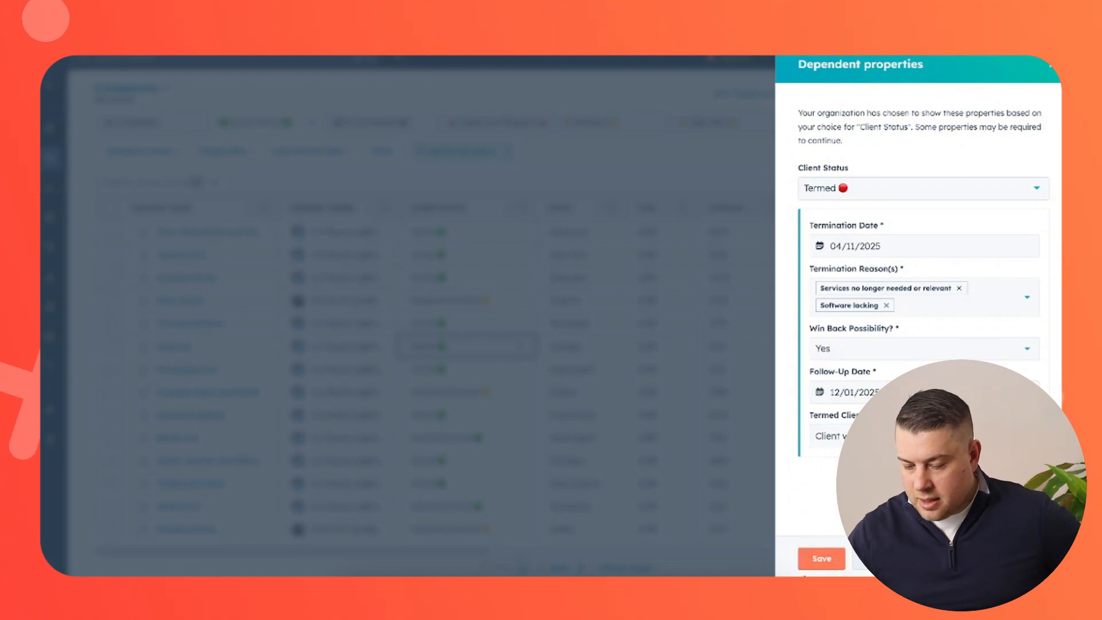
left_click(817, 560)
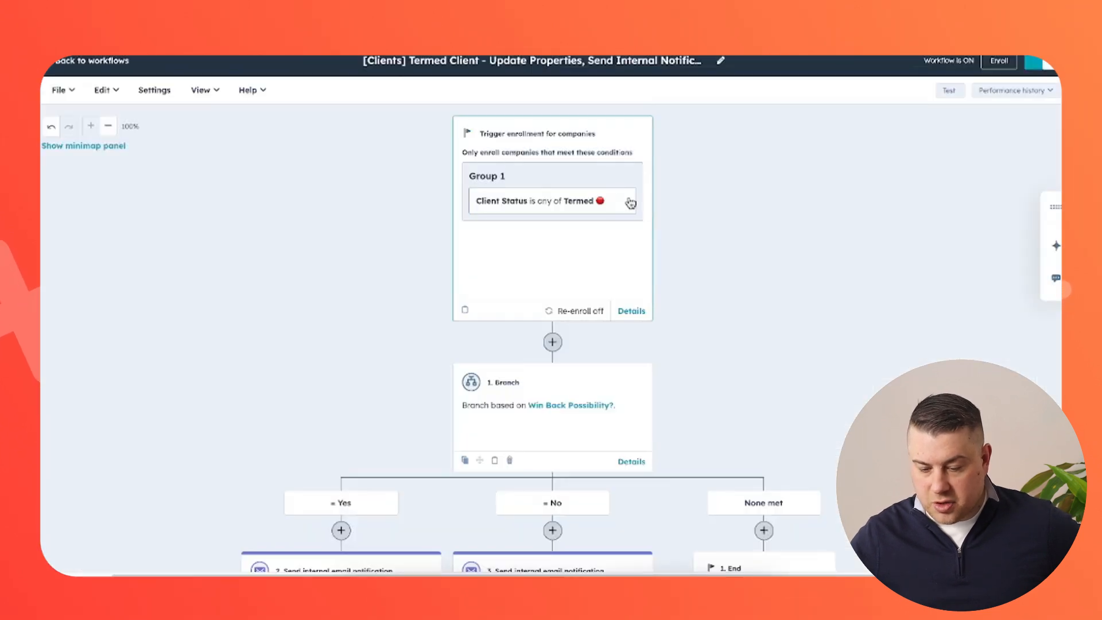
Scroll through the Termed Client workflow's Termed trigger and Win Back Possibility branch cards.
scroll(631, 203, "down", 1)
scroll(630, 203, "up", 1)
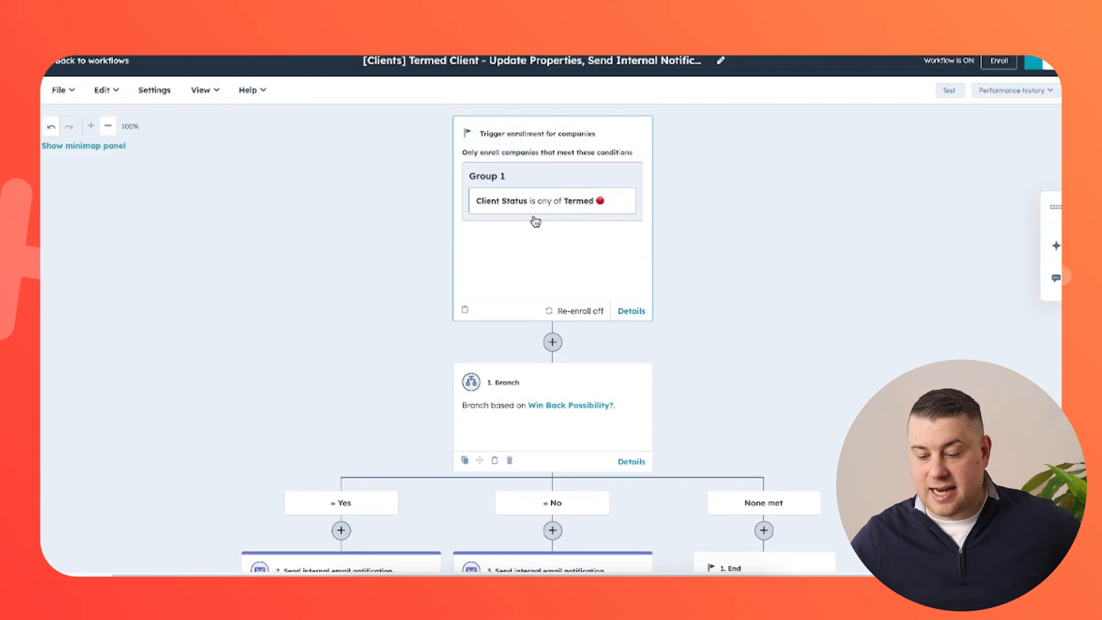
scroll(602, 221, "down", 2)
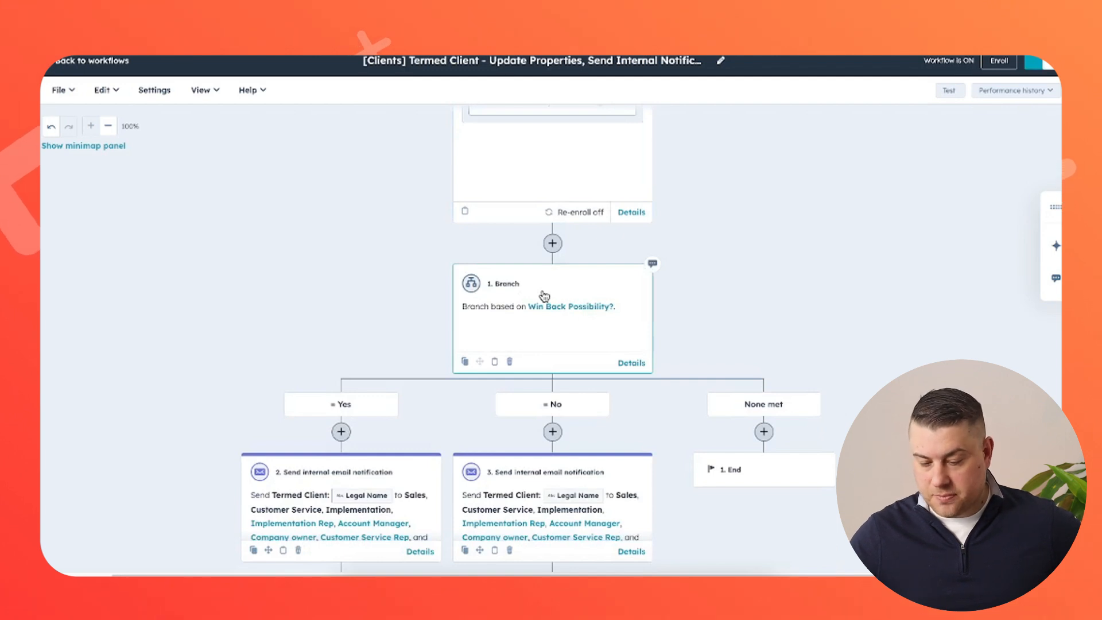
scroll(544, 295, "down", 2)
scroll(356, 322, "down", 4)
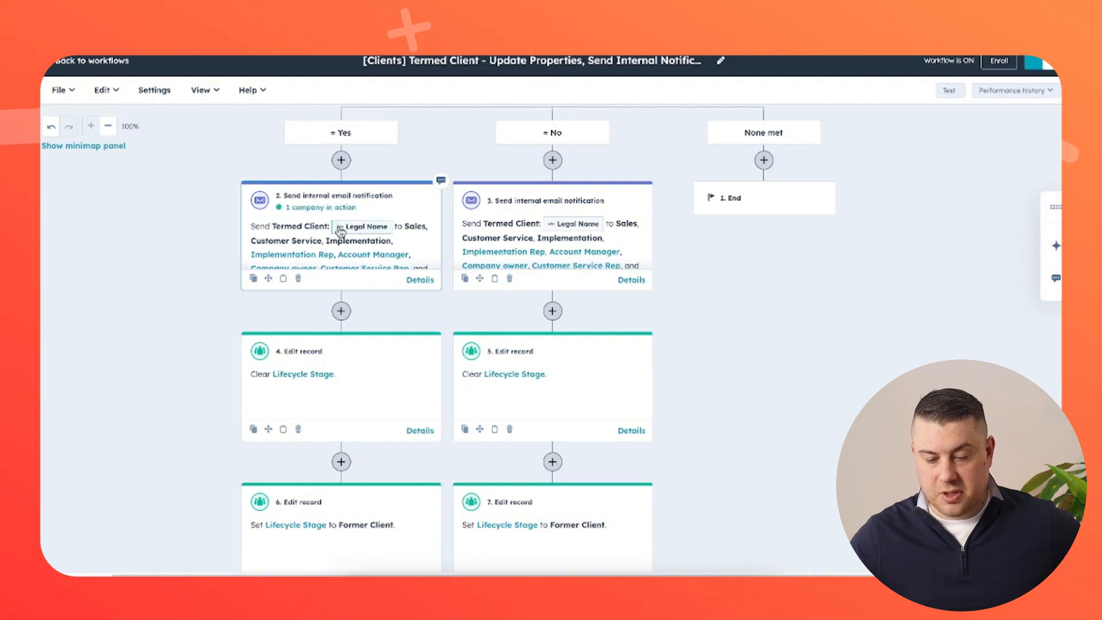
left_click(393, 216)
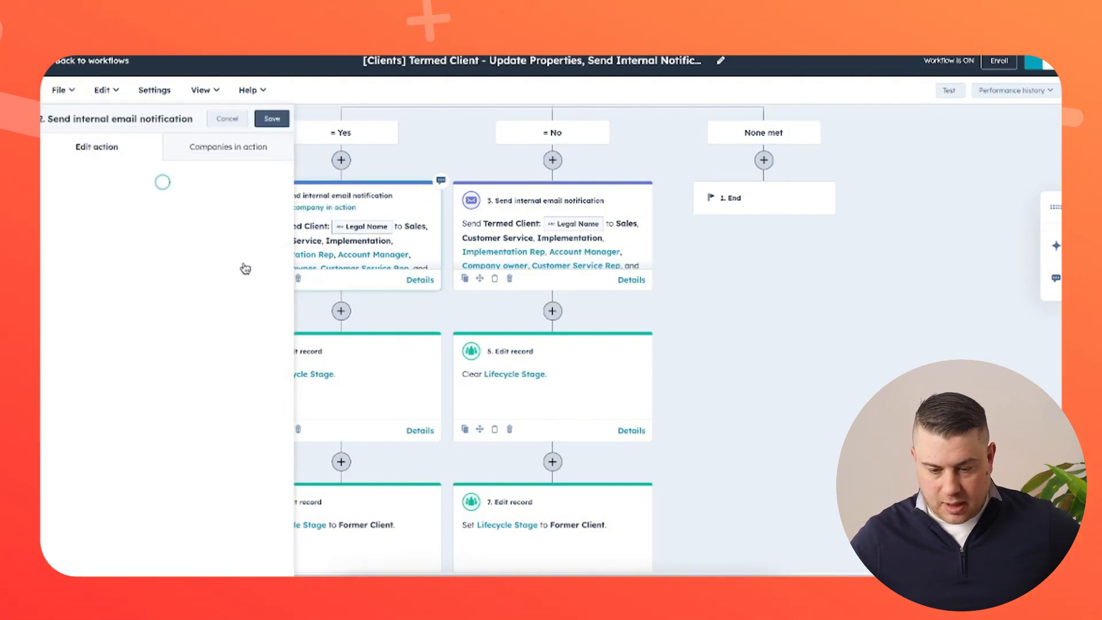
scroll(230, 402, "down", 8)
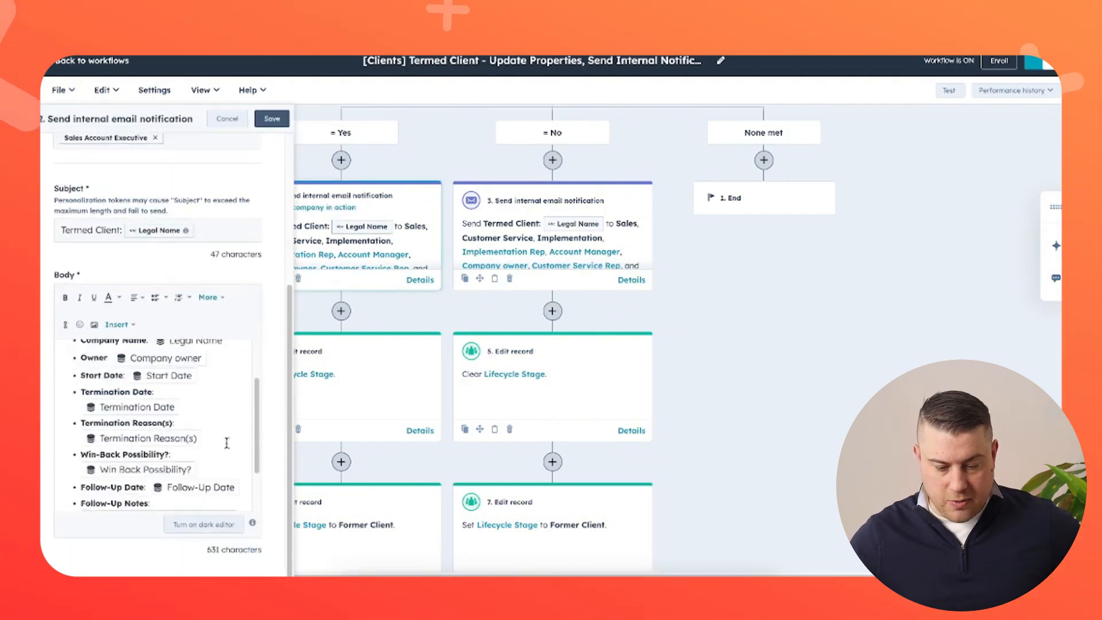
scroll(227, 443, "down", 2)
scroll(216, 438, "up", 5)
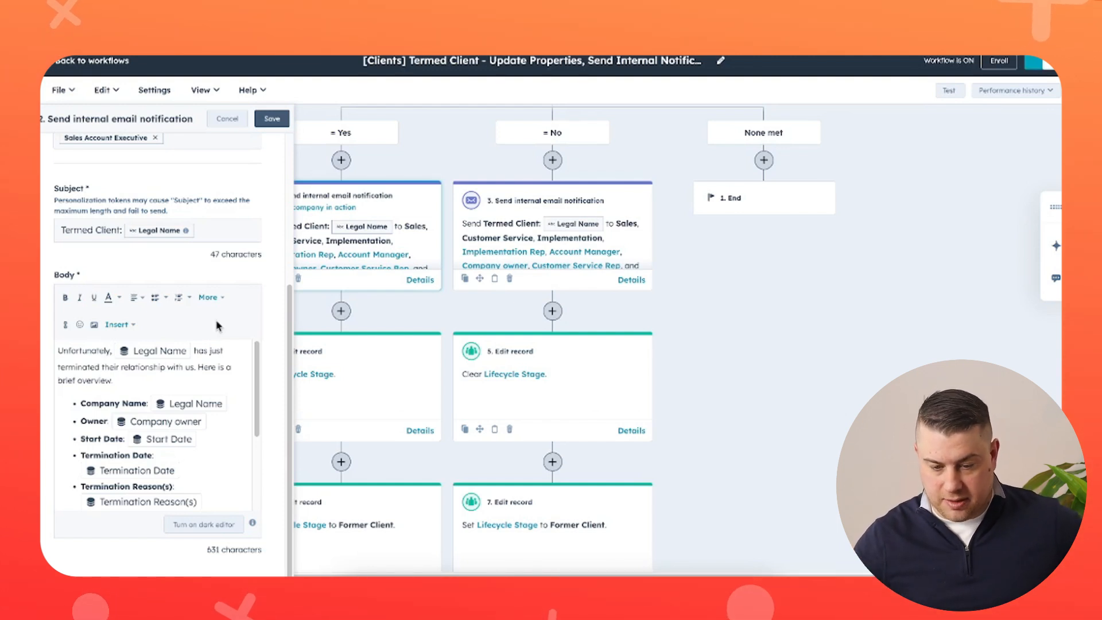
left_click(231, 120)
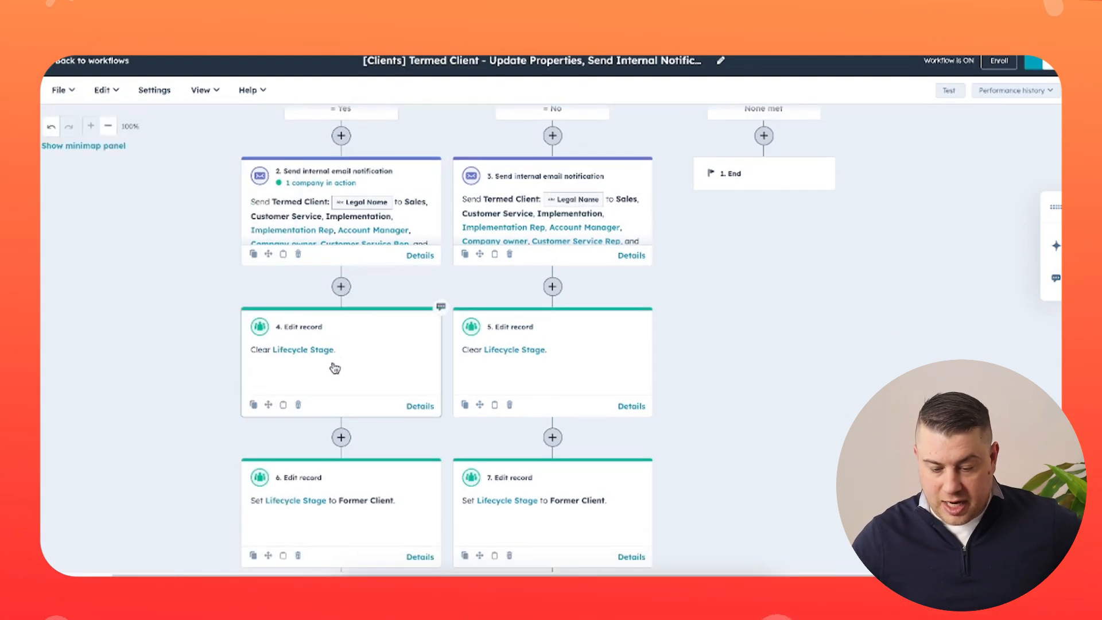
scroll(348, 353, "down", 1)
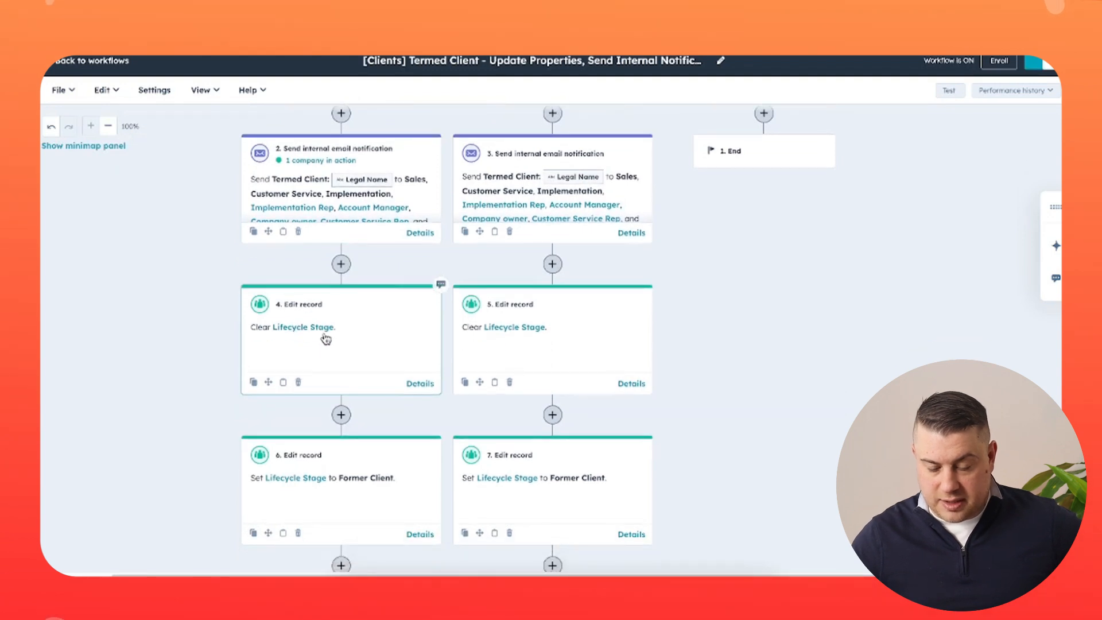
scroll(315, 339, "down", 1)
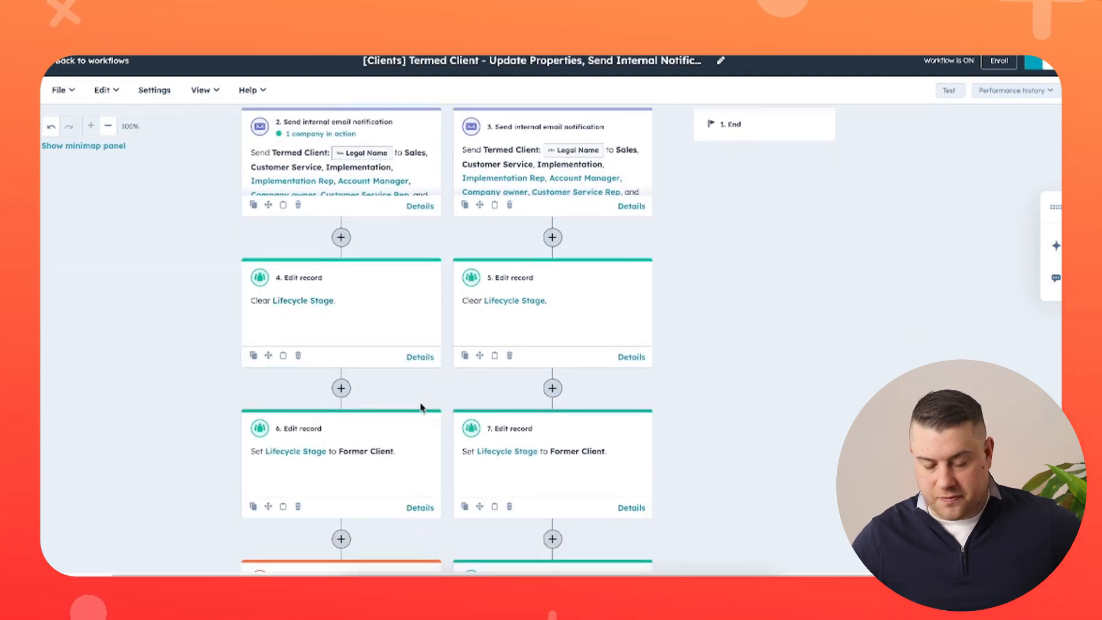
scroll(422, 408, "down", 3)
scroll(422, 407, "down", 5)
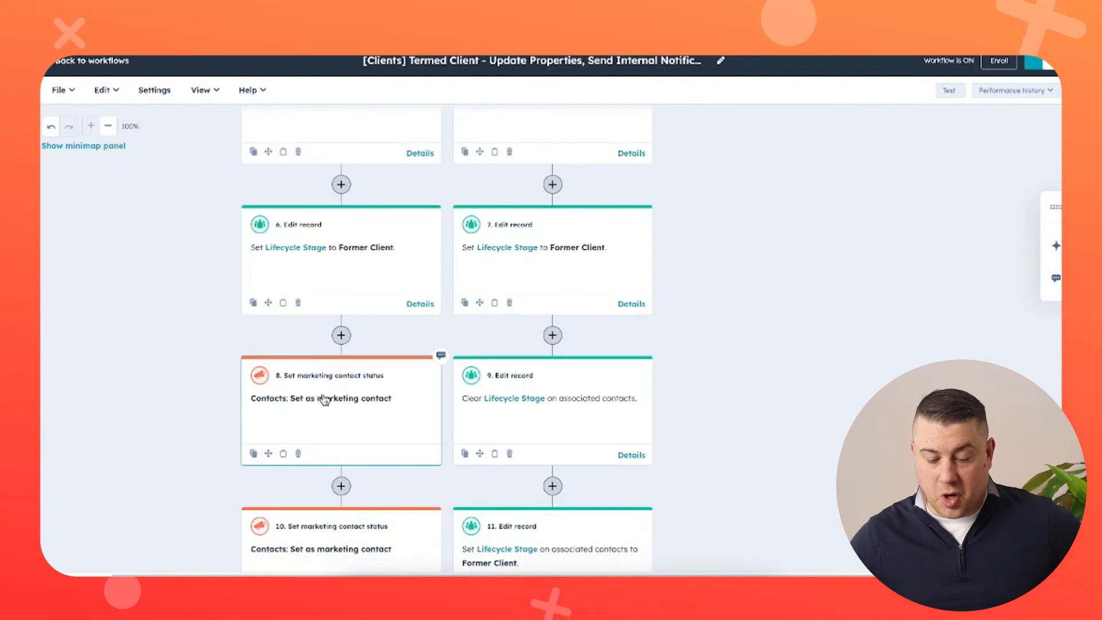
scroll(341, 403, "down", 1)
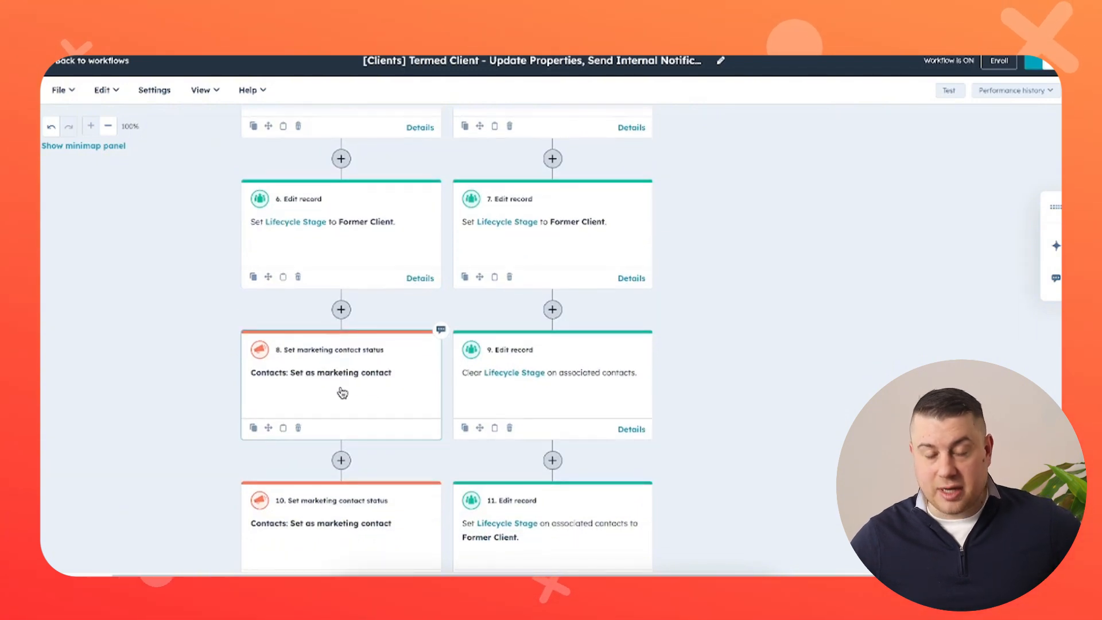
scroll(342, 393, "down", 7)
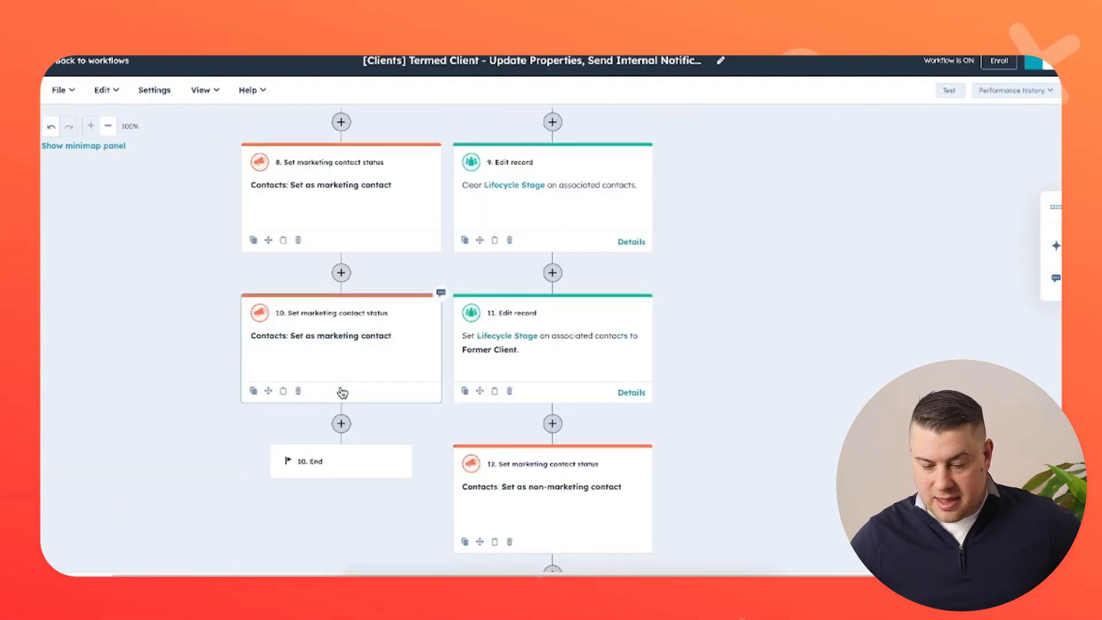
scroll(342, 392, "down", 7)
scroll(343, 392, "up", 15)
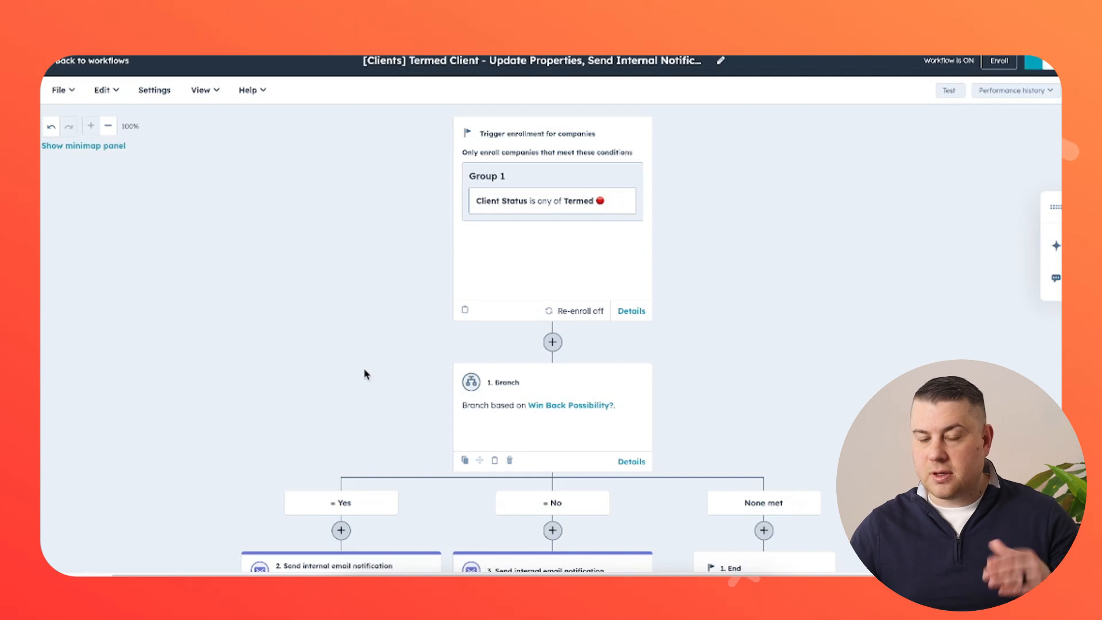
scroll(368, 373, "down", 4)
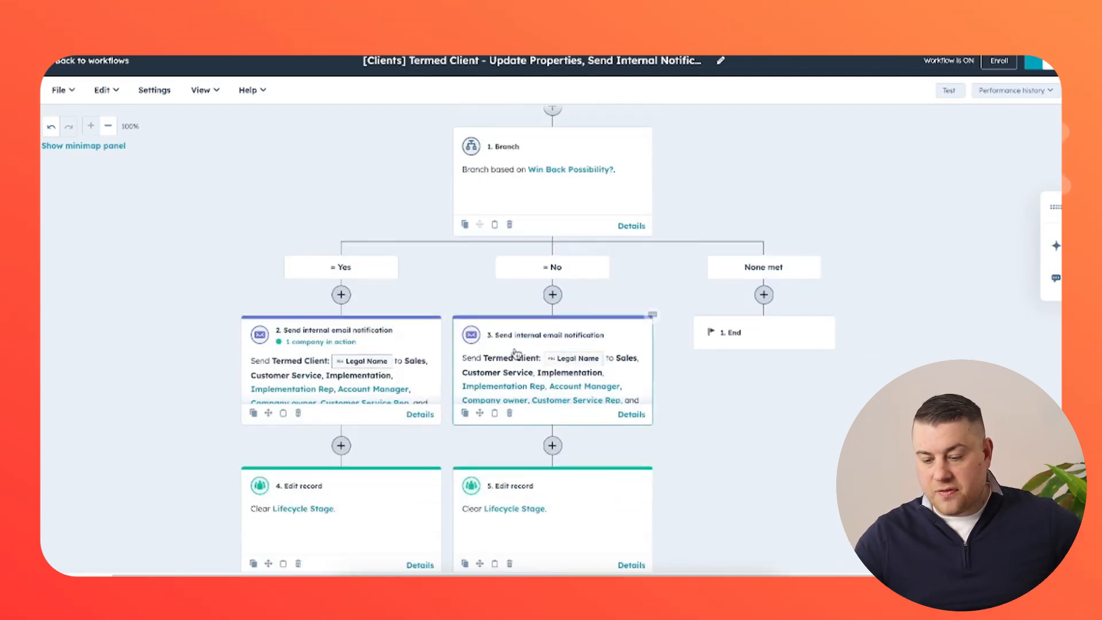
scroll(563, 360, "down", 1)
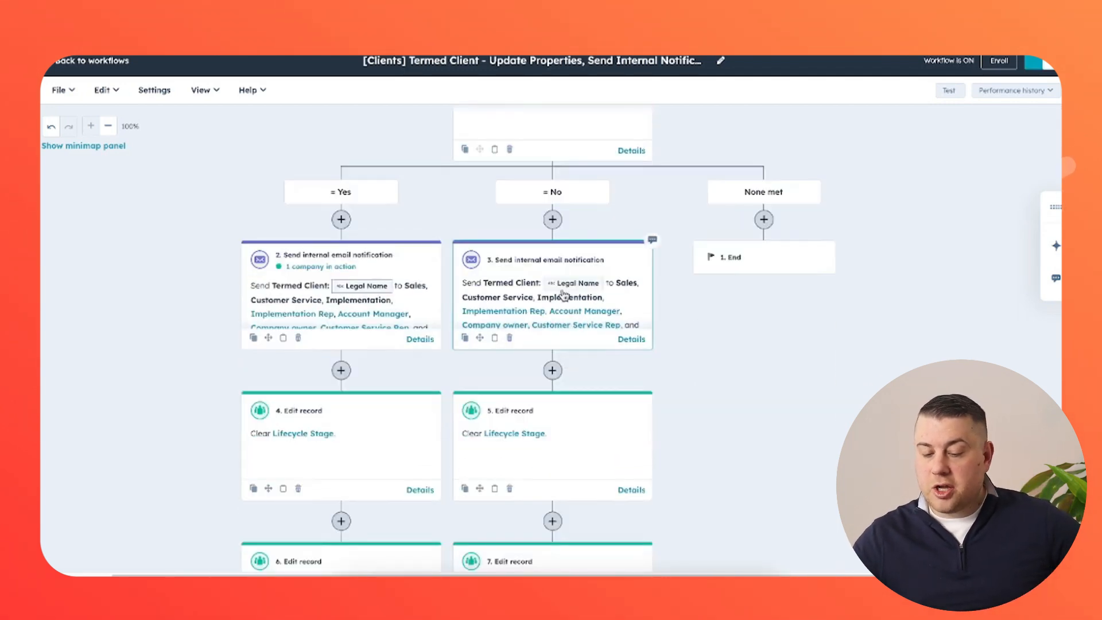
scroll(550, 264, "down", 5)
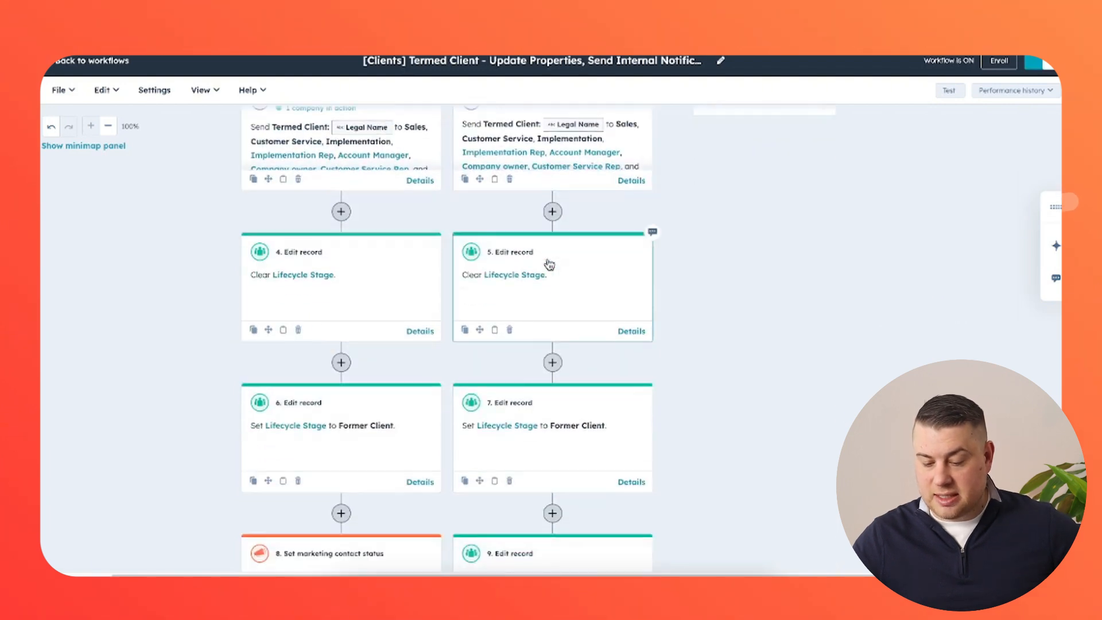
scroll(550, 264, "down", 1)
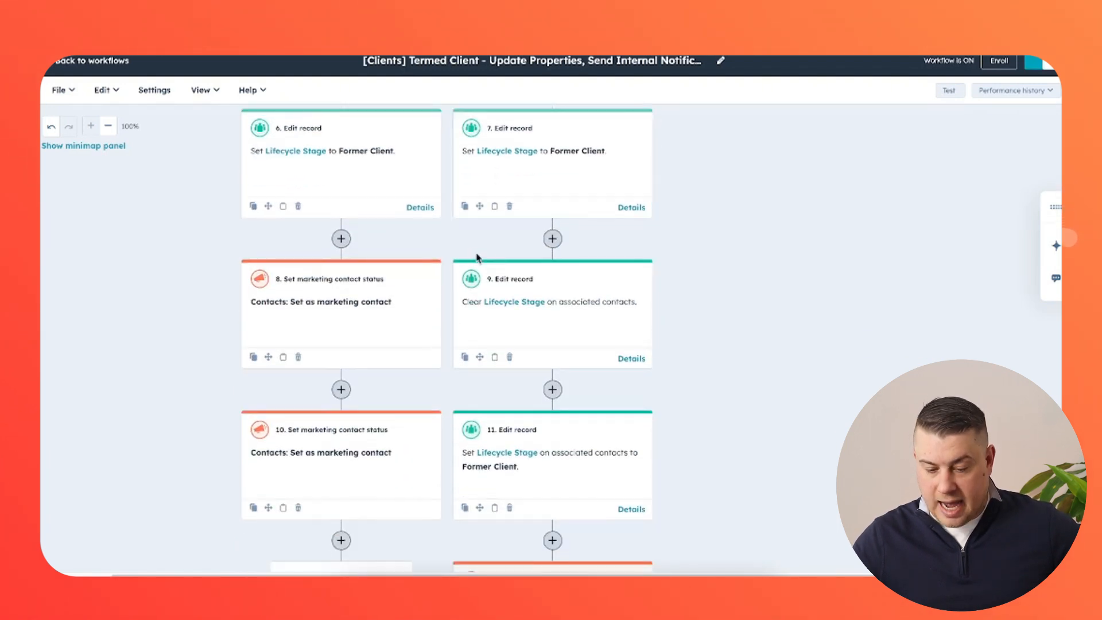
scroll(566, 312, "down", 4)
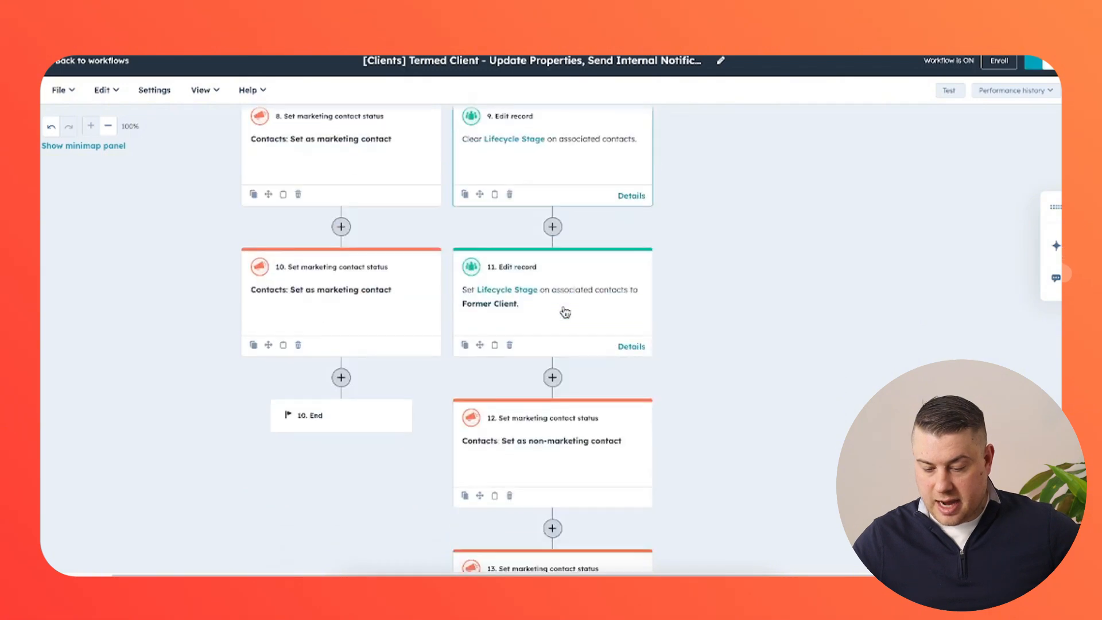
scroll(574, 438, "up", 12)
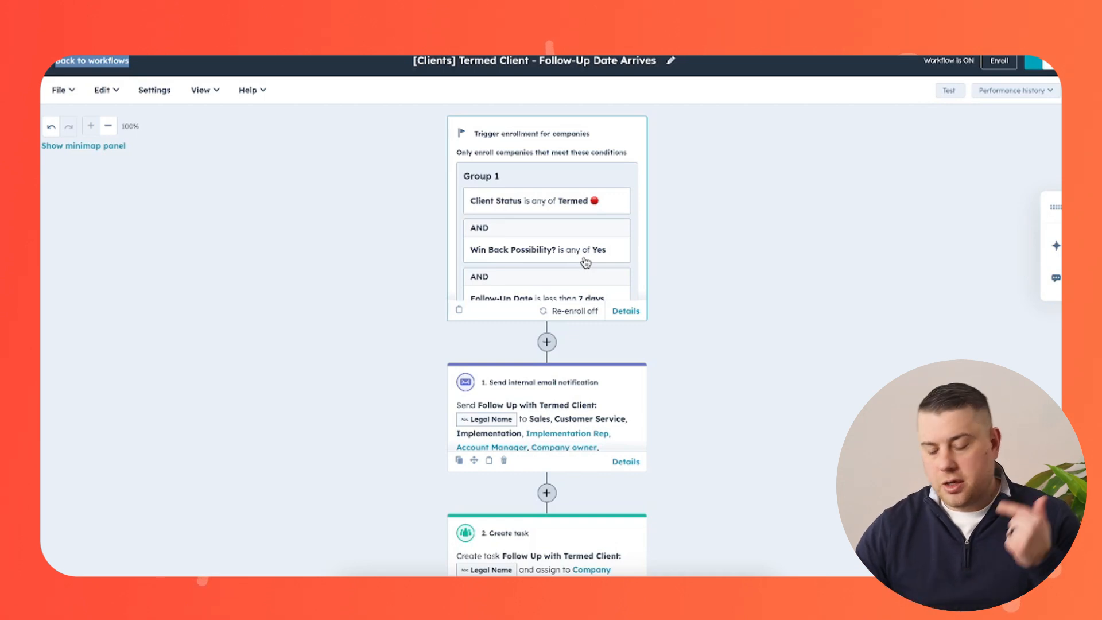
Scroll down the Follow-Up Date Arrives workflow to view its email and task actions.
scroll(585, 262, "down", 2)
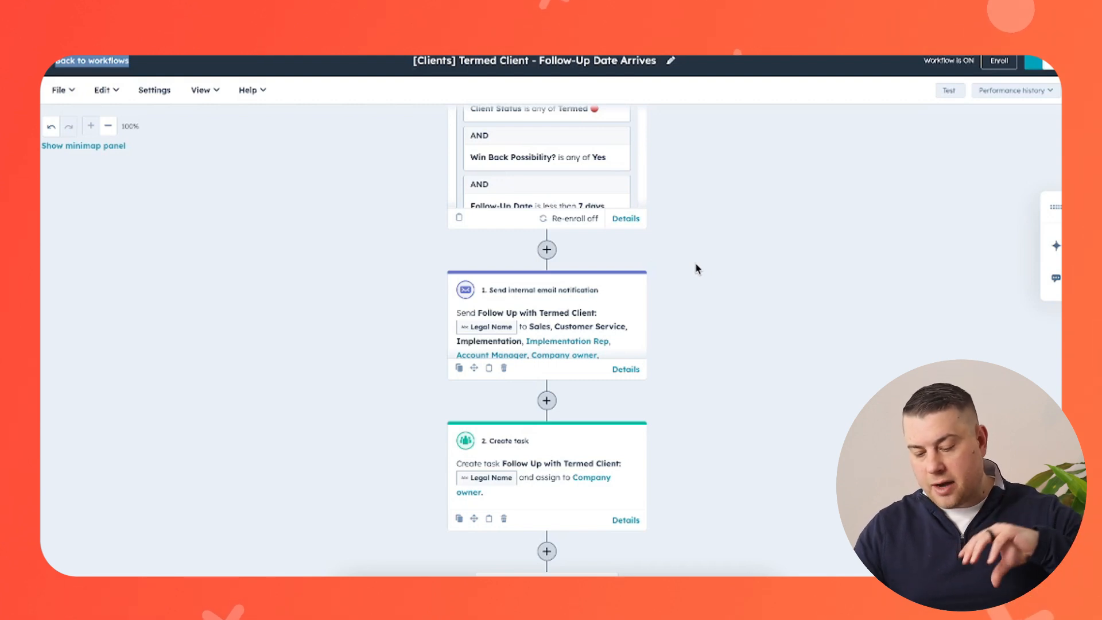
Open the workflow's follow-up email notification step and review its content.
left_click(624, 294)
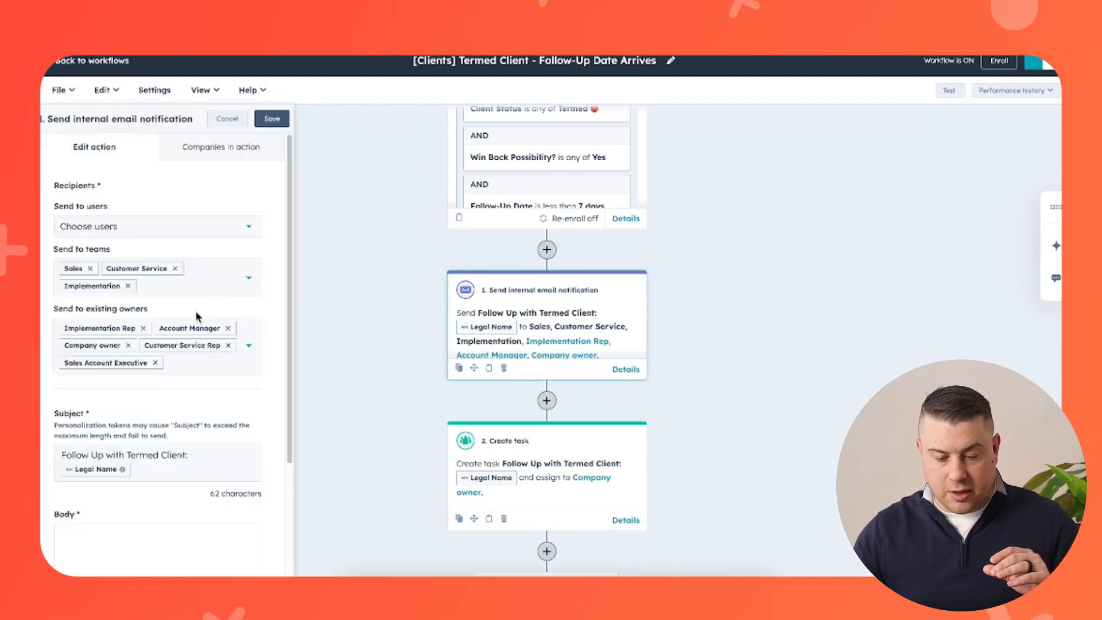
scroll(196, 316, "down", 5)
scroll(189, 412, "down", 6)
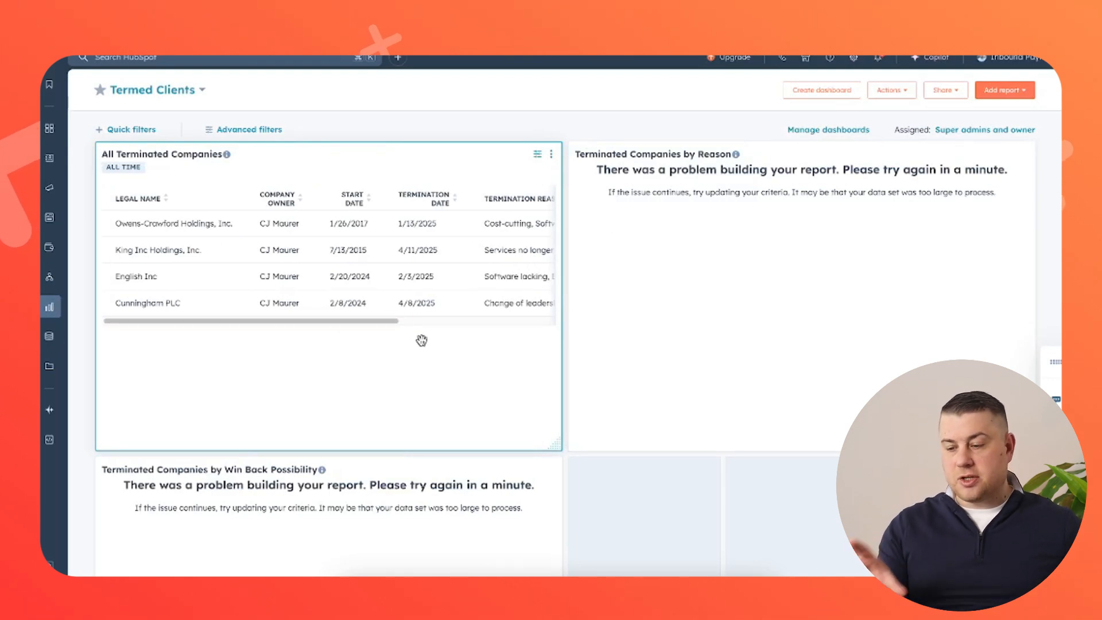
Refresh the Termed Clients dashboard data and scroll the All Terminated Companies table sideways.
left_click(884, 90)
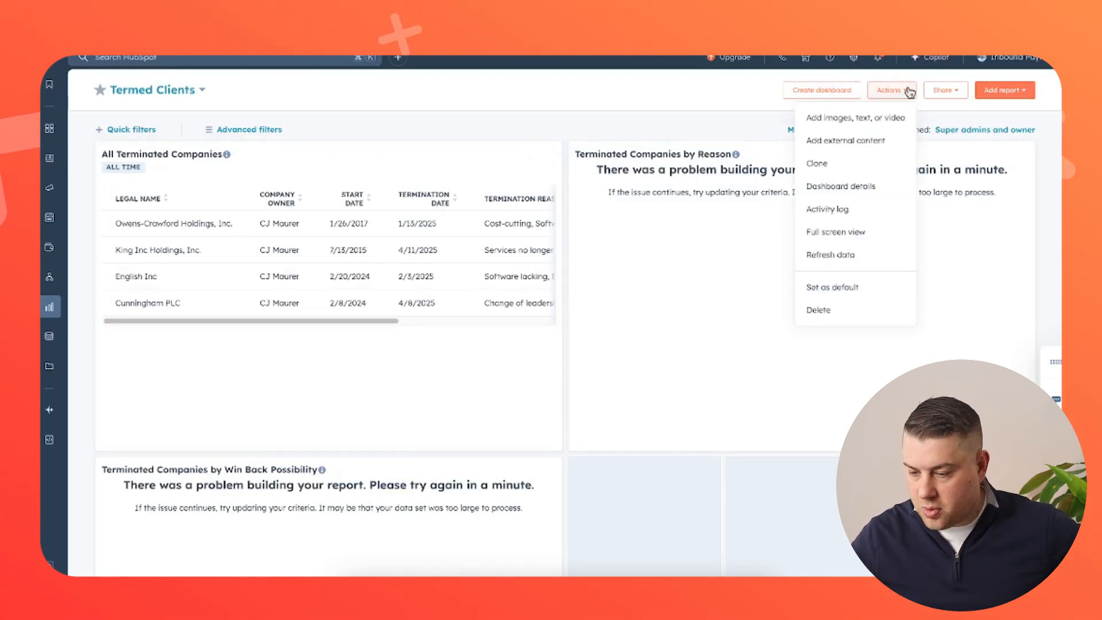
left_click(873, 253)
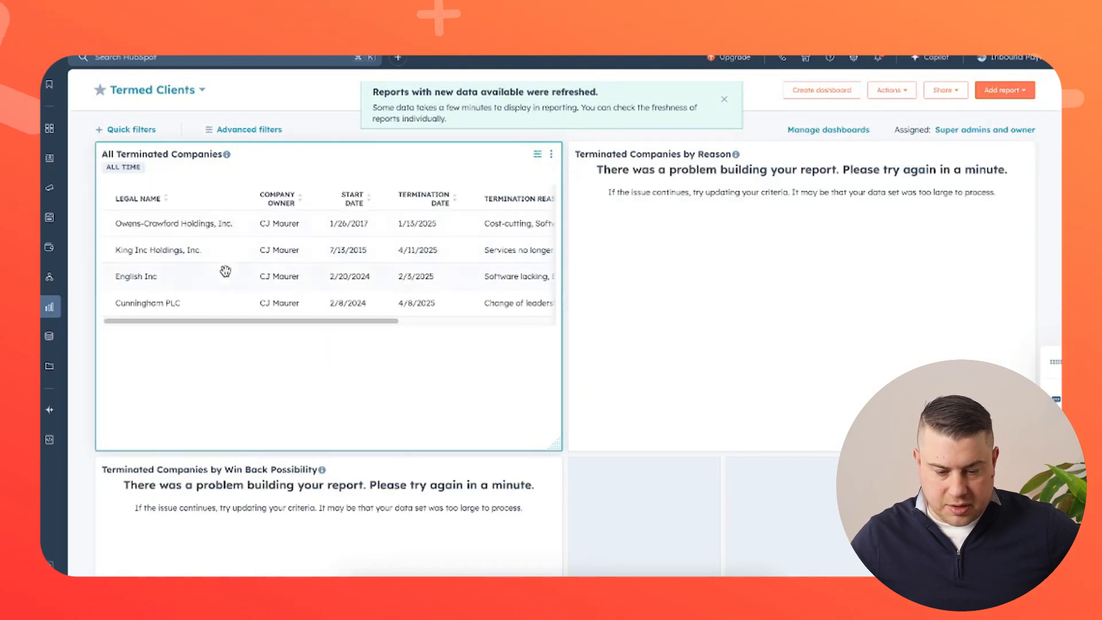
mouse_move(231, 317)
left_mouse_down()
mouse_move(349, 321)
mouse_move(240, 324)
left_mouse_up()
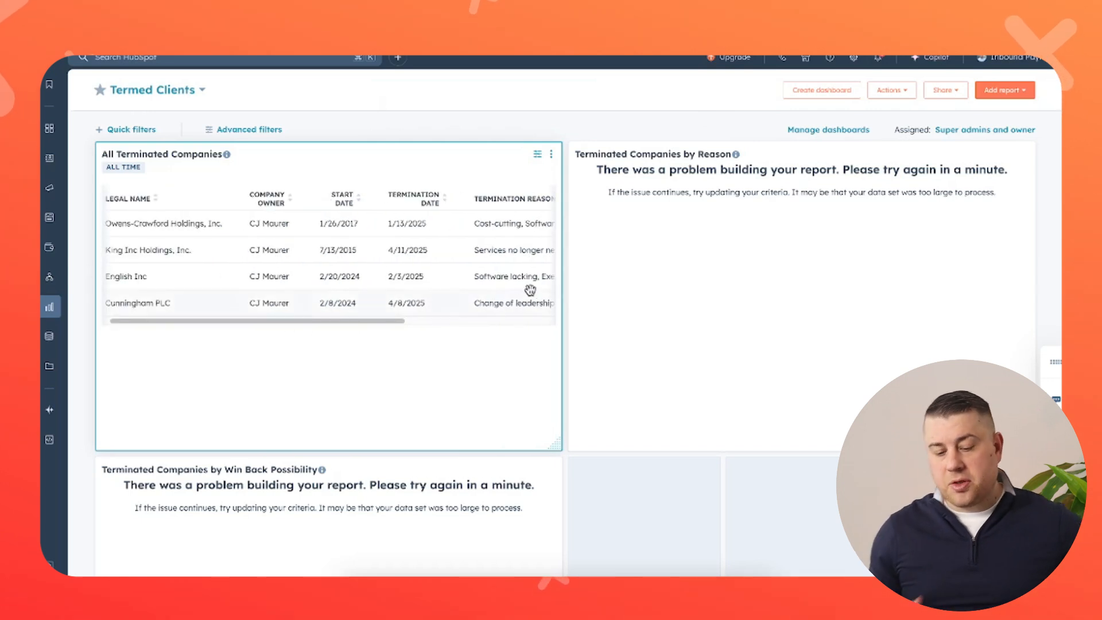